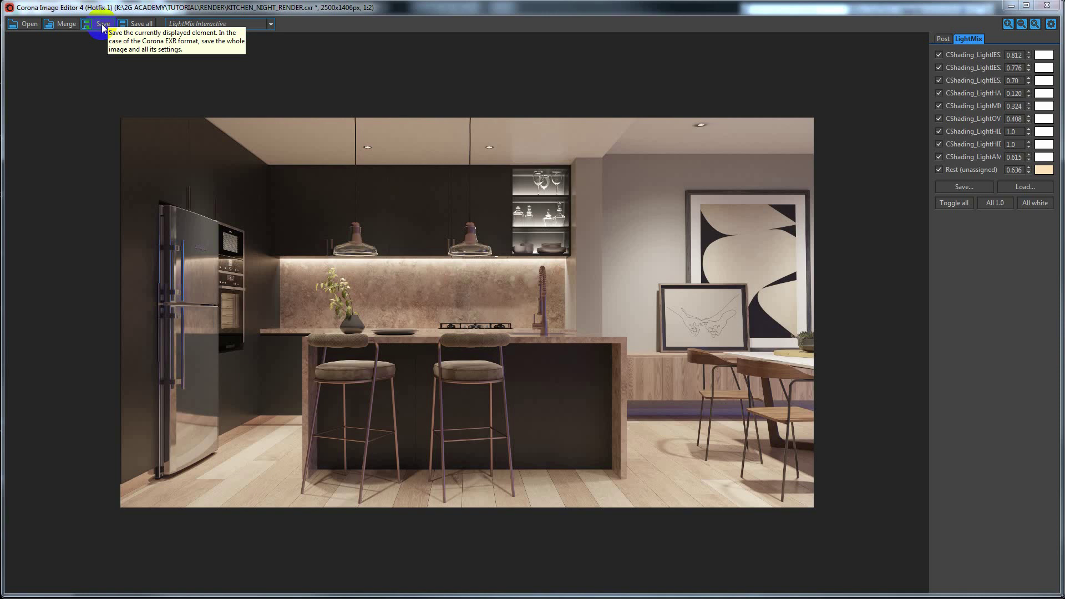
Step: Look through the displayable render elements list and close it unchanged
{"action": "left_click", "coordinate": [101, 25]}
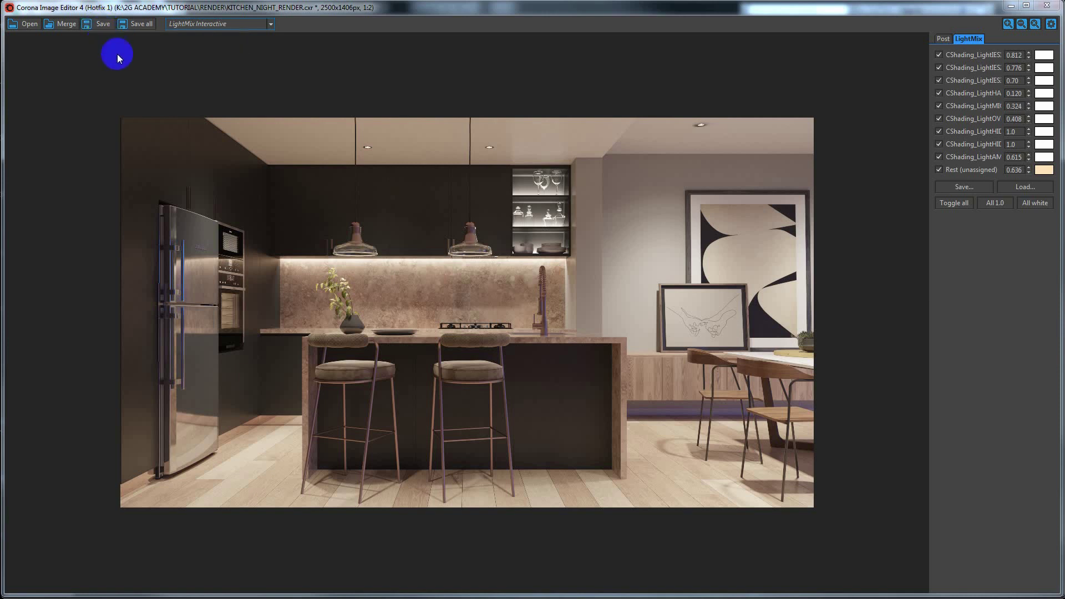
{"action": "left_click", "coordinate": [143, 25]}
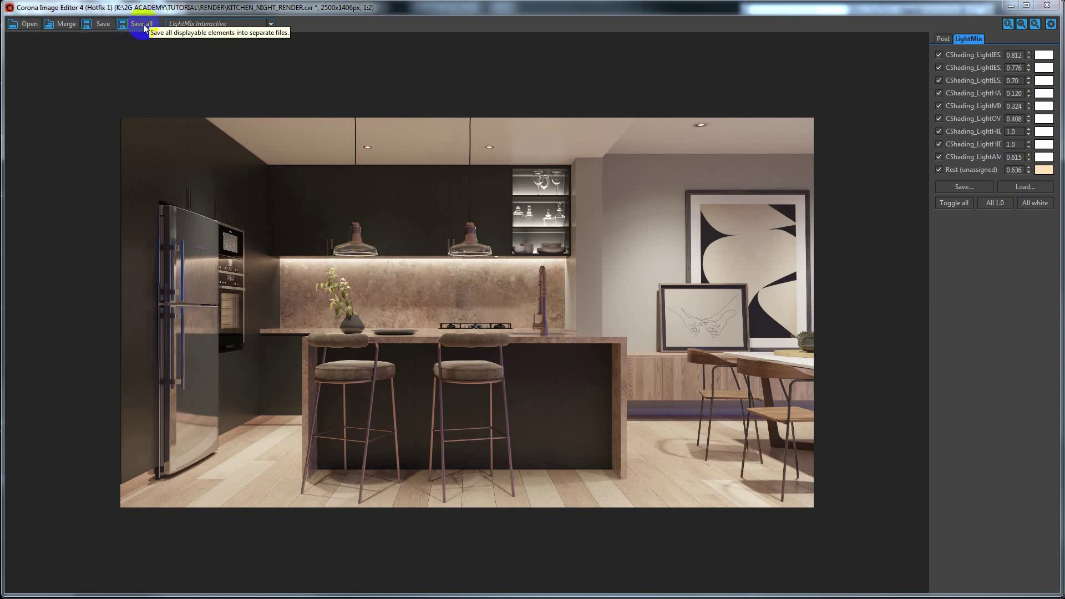
{"action": "left_click", "coordinate": [271, 24]}
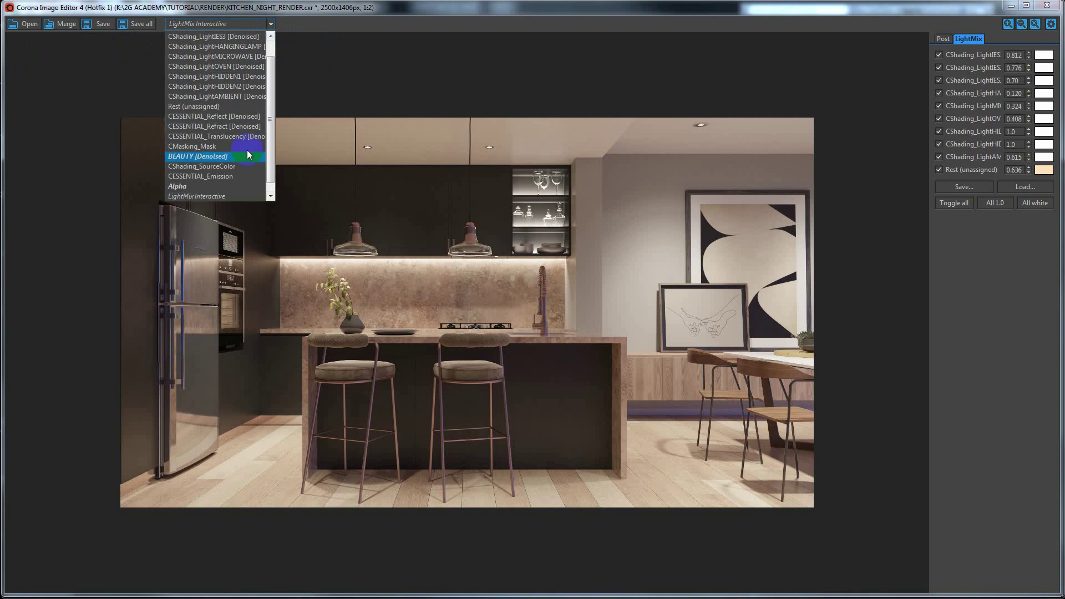
{"action": "mouse_move", "coordinate": [271, 144]}
{"action": "left_mouse_down"}
{"action": "mouse_move", "coordinate": [271, 161]}
{"action": "mouse_move", "coordinate": [272, 94]}
{"action": "left_mouse_up"}
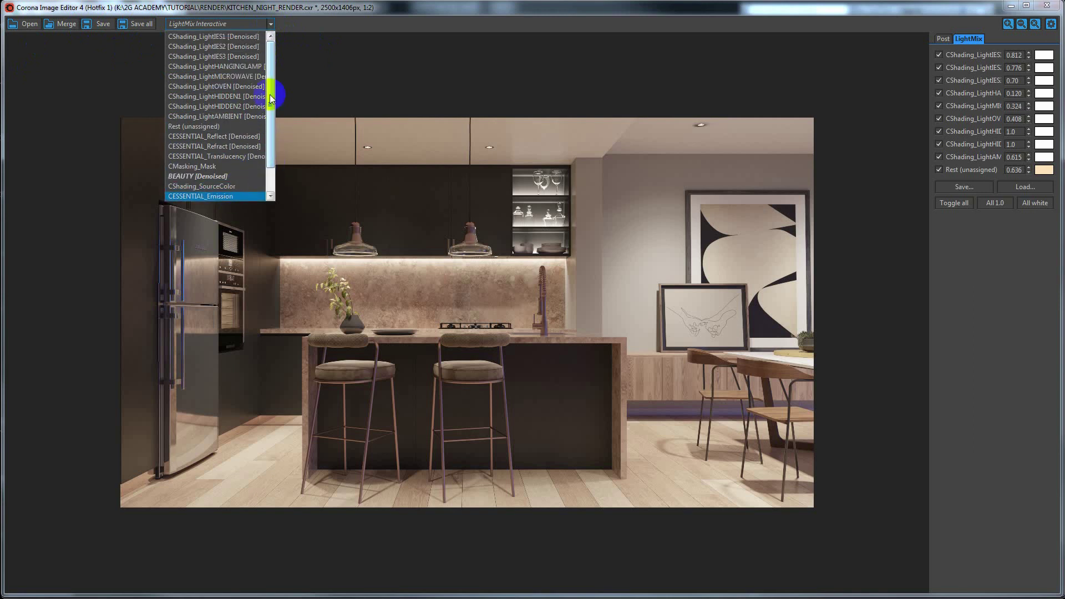
{"action": "left_click", "coordinate": [216, 13]}
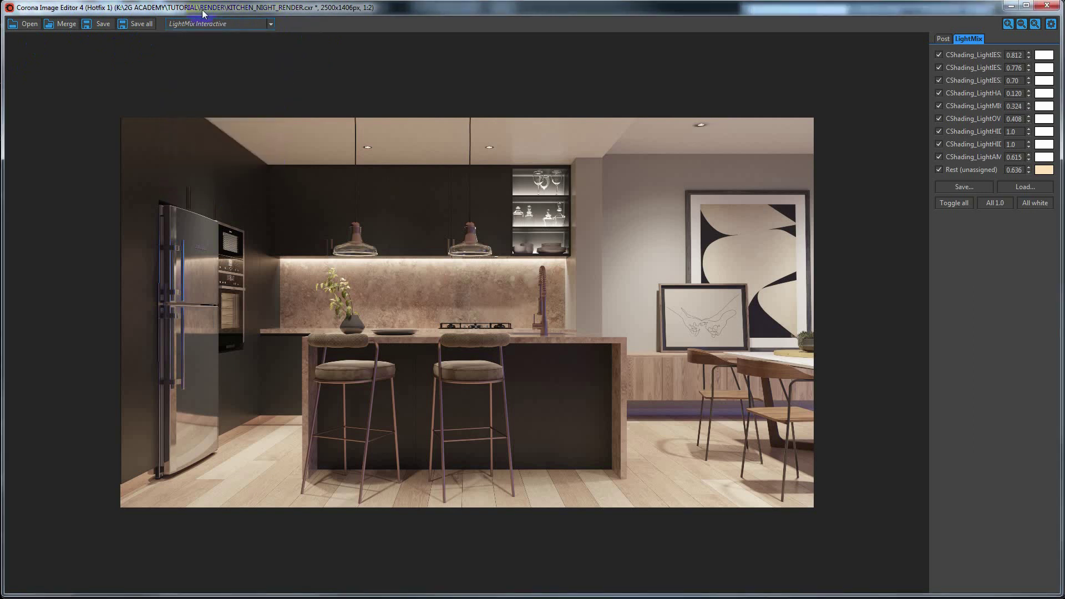
Step: Save all render elements as separate .exr files into the NIGHT folder
{"action": "left_click", "coordinate": [135, 22]}
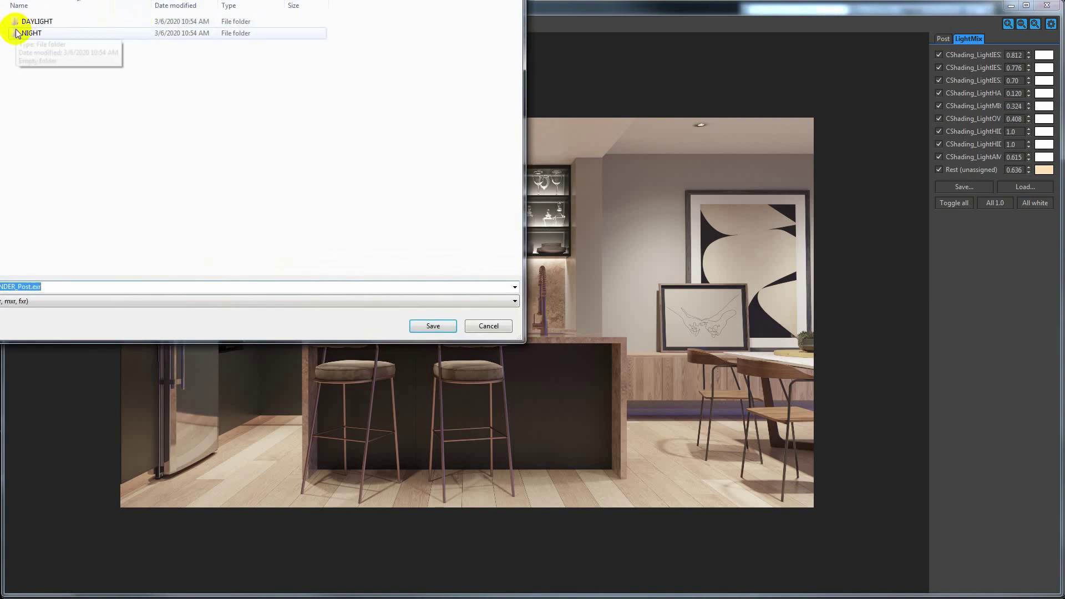
{"action": "double_click", "coordinate": [34, 34]}
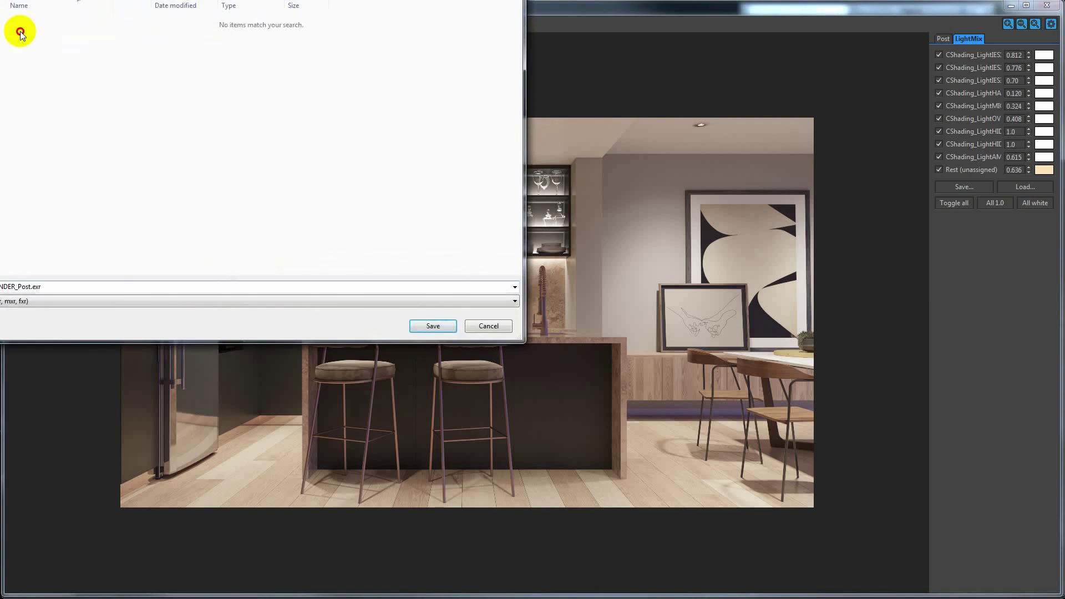
{"action": "left_click", "coordinate": [42, 284]}
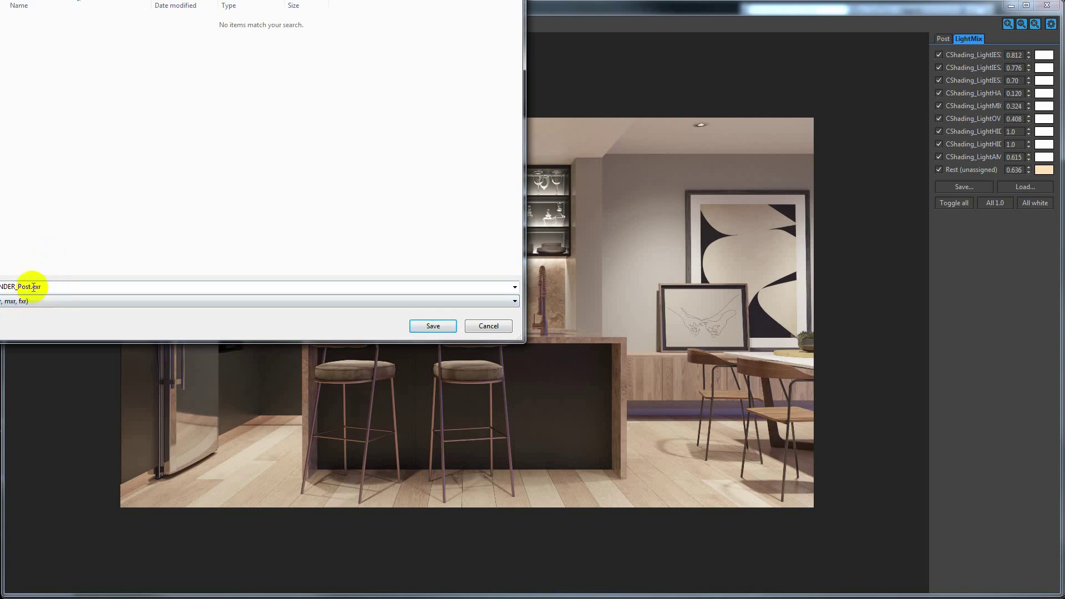
{"action": "left_click", "coordinate": [430, 332]}
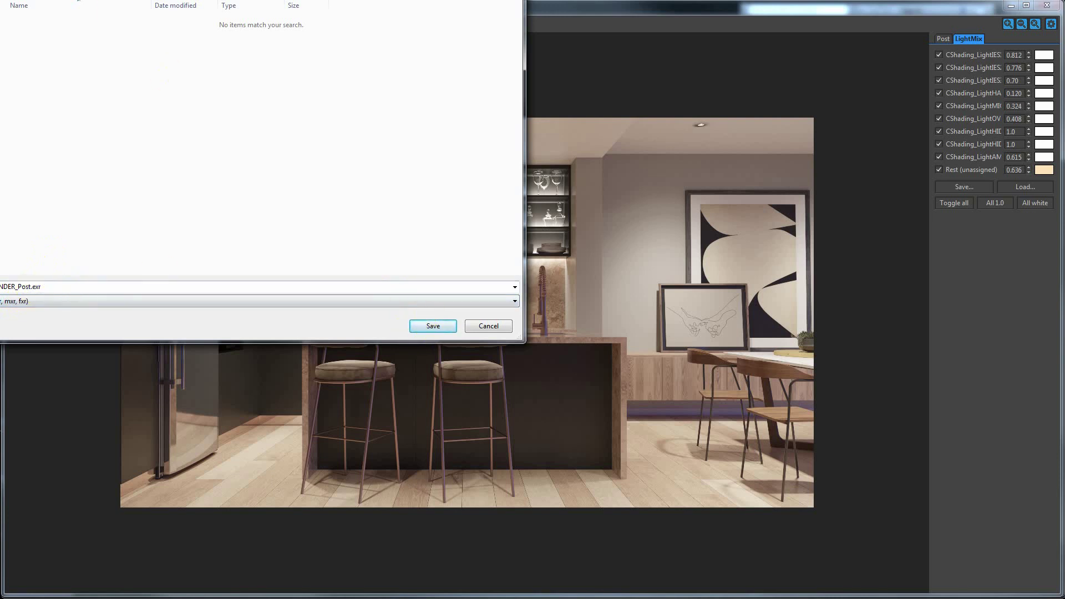
{"action": "left_click", "coordinate": [438, 326]}
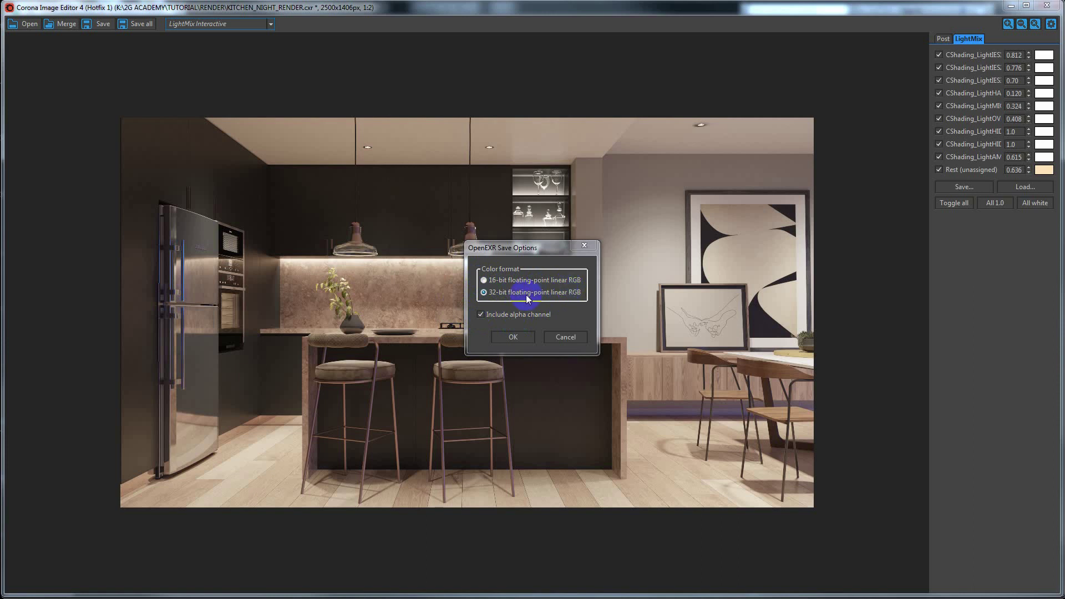
Step: Save the EXRs as 32-bit floating-point linear RGB, alpha channel included
{"action": "left_click", "coordinate": [510, 336]}
{"action": "left_click", "coordinate": [481, 314]}
{"action": "left_click", "coordinate": [520, 337]}
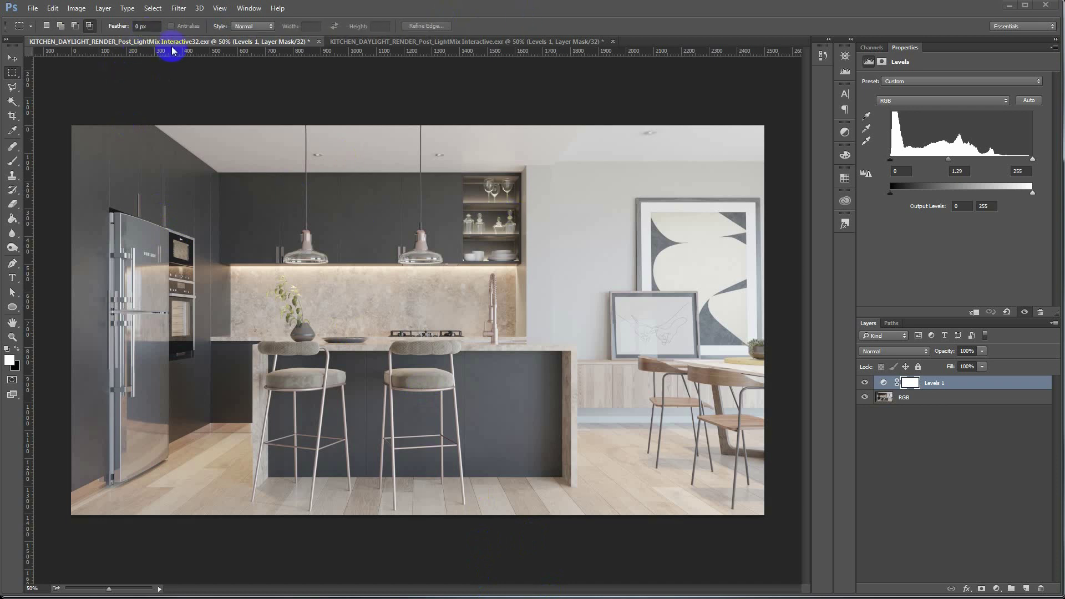
Step: Hide Levels 1 and flip between the two render documents to compare them
{"action": "left_click", "coordinate": [864, 382]}
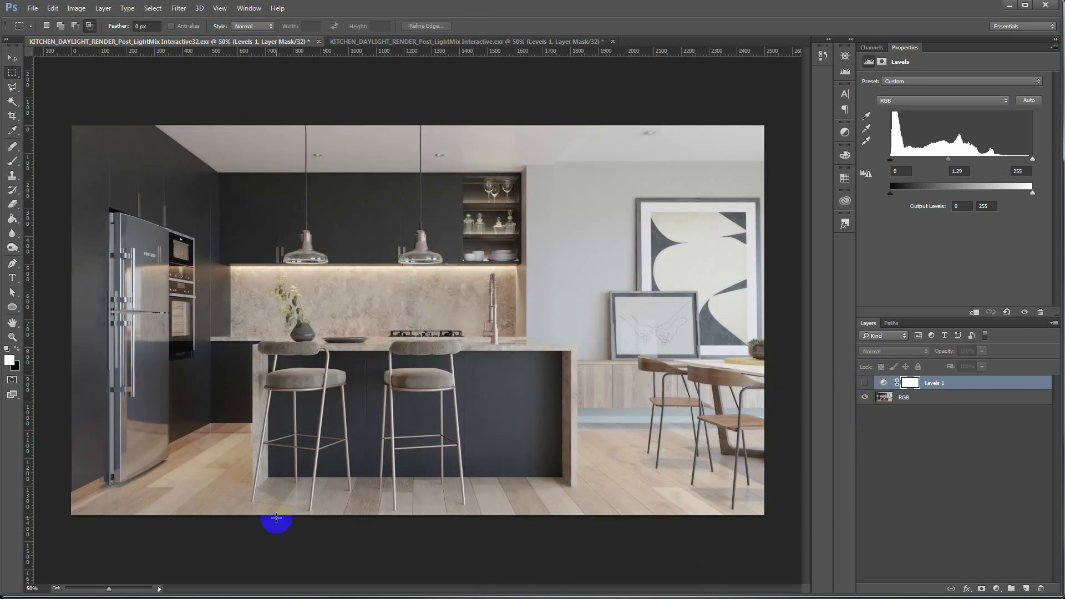
{"action": "left_click", "coordinate": [416, 41]}
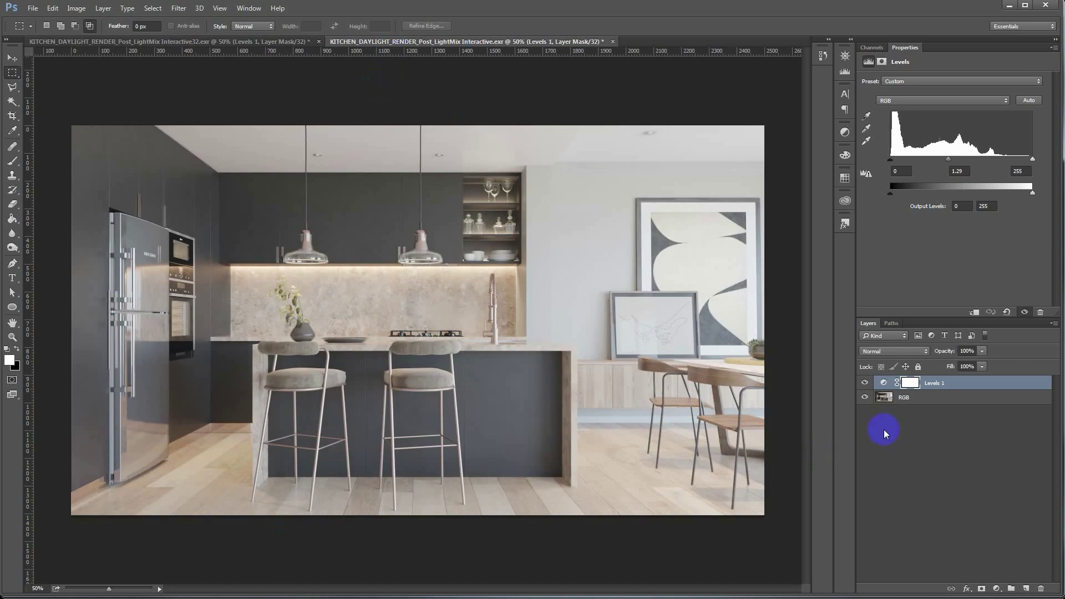
{"action": "left_click", "coordinate": [869, 381]}
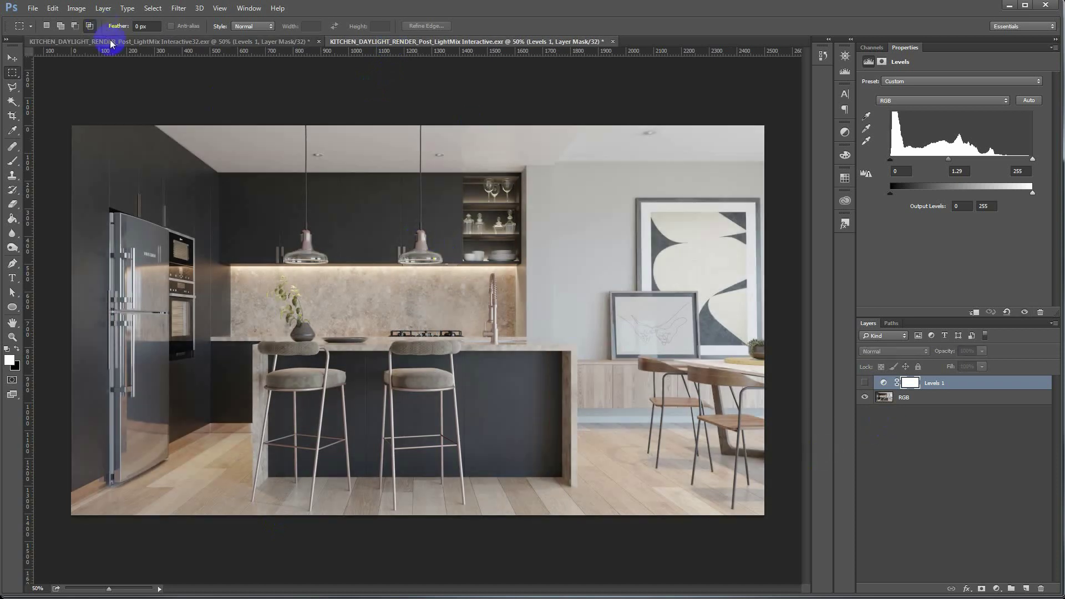
{"action": "left_click", "coordinate": [111, 42]}
{"action": "left_click", "coordinate": [356, 41]}
{"action": "left_click", "coordinate": [265, 41]}
Step: Turn Levels 1 back on in both the LightMix Interactive and 32-bit documents
{"action": "left_click", "coordinate": [369, 42]}
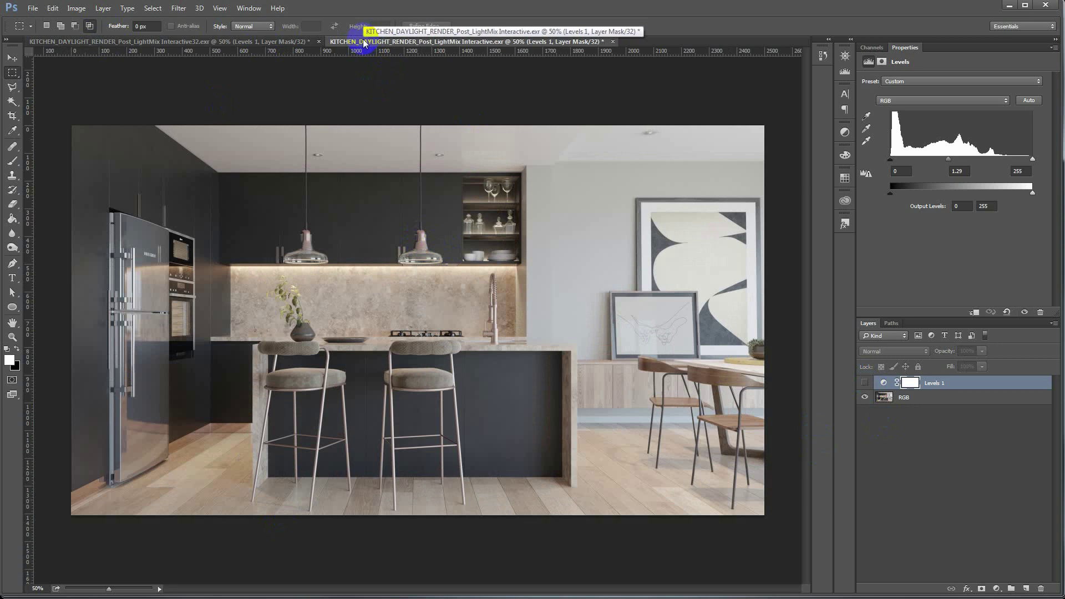
{"action": "left_click", "coordinate": [864, 382]}
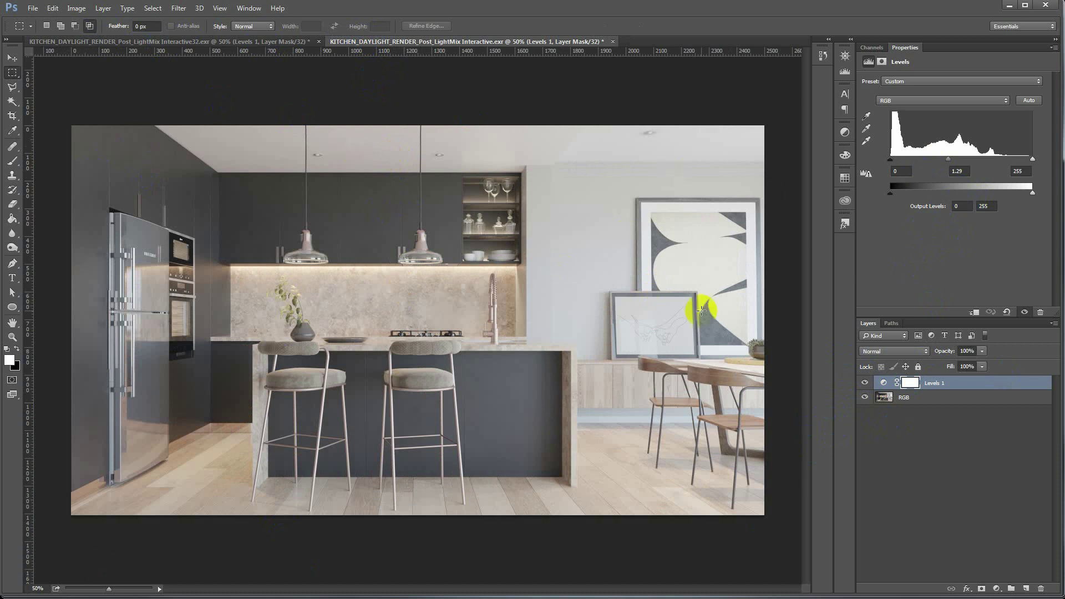
{"action": "left_click", "coordinate": [139, 42]}
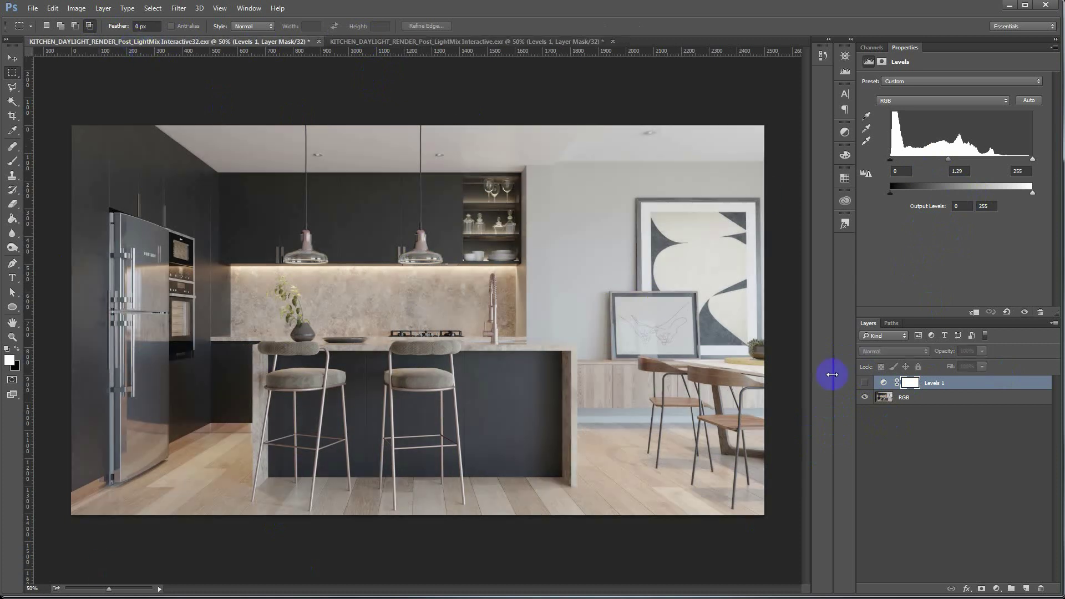
{"action": "left_click", "coordinate": [864, 382]}
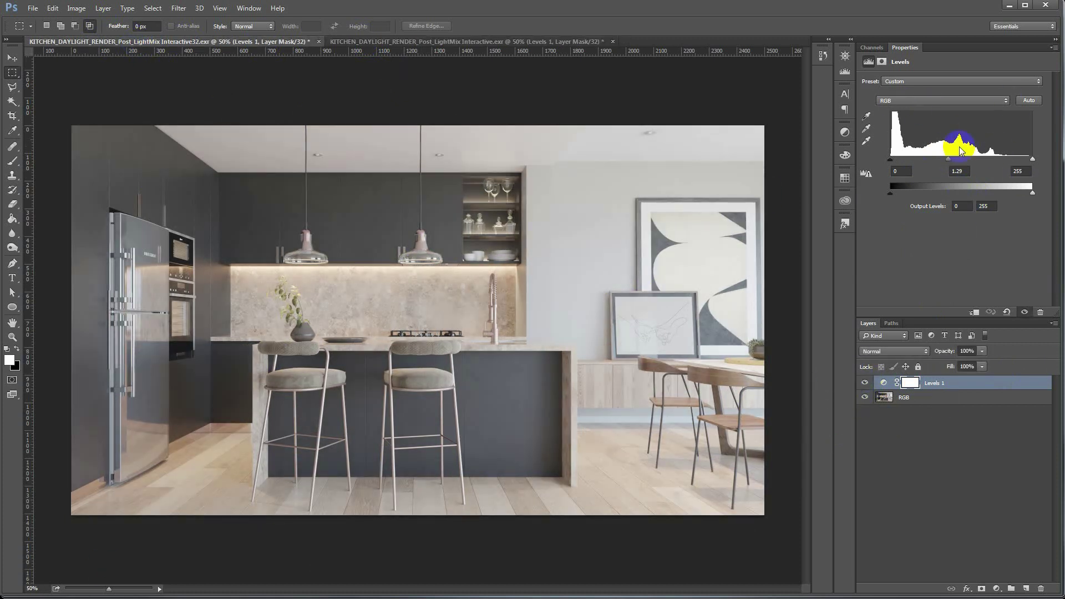
Step: Flip repeatedly between the LightMix Interactive and 32-bit render documents to compare
{"action": "left_click", "coordinate": [344, 44]}
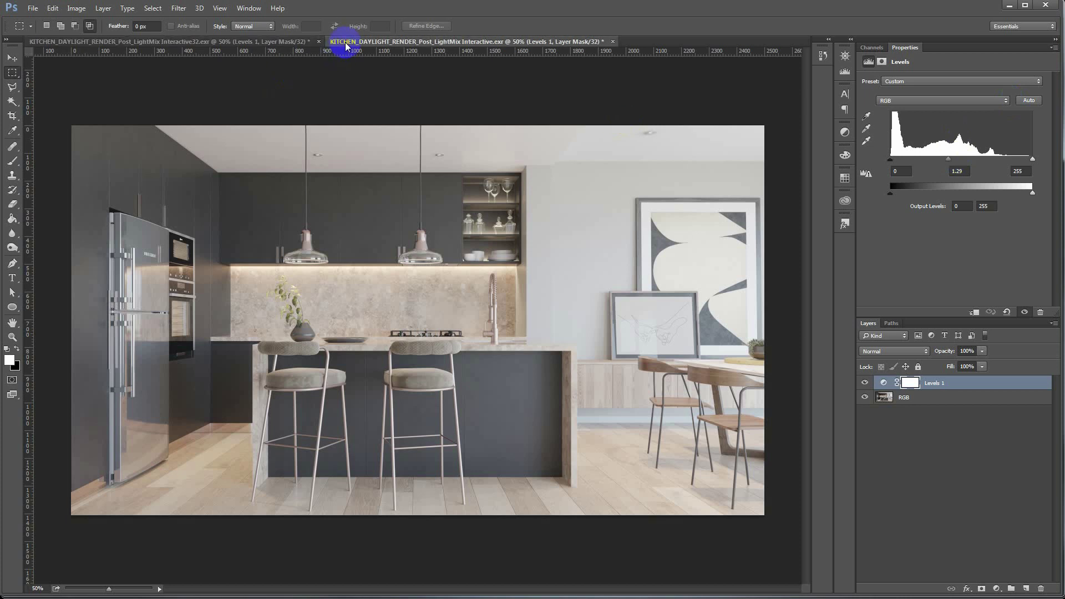
{"action": "left_click", "coordinate": [257, 42]}
{"action": "left_click", "coordinate": [378, 44]}
{"action": "left_click", "coordinate": [277, 44]}
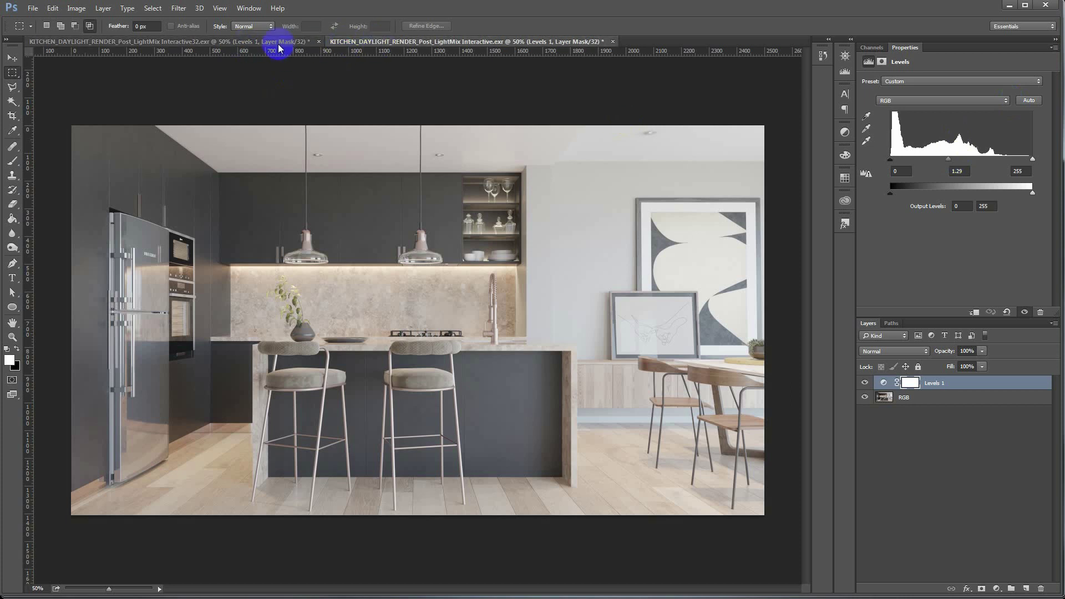
{"action": "left_click", "coordinate": [344, 42]}
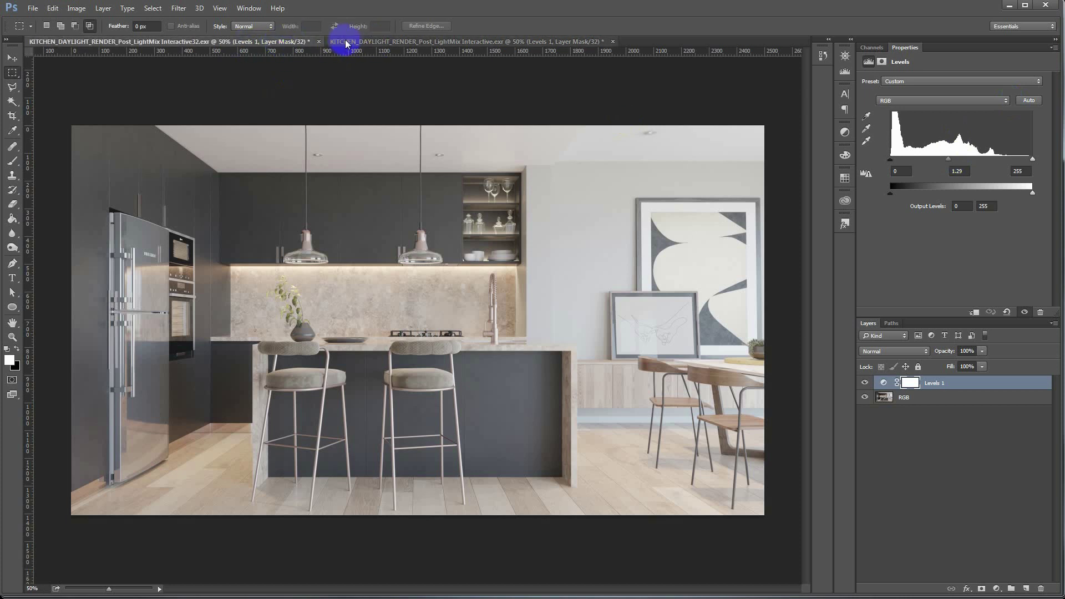
{"action": "left_click", "coordinate": [266, 43]}
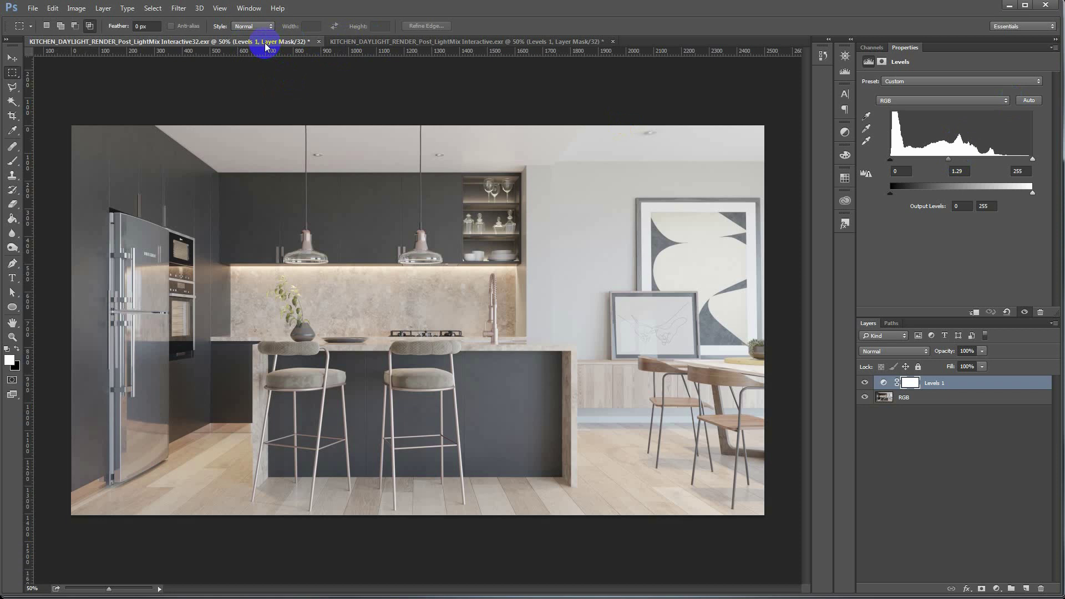
{"action": "left_click", "coordinate": [454, 44]}
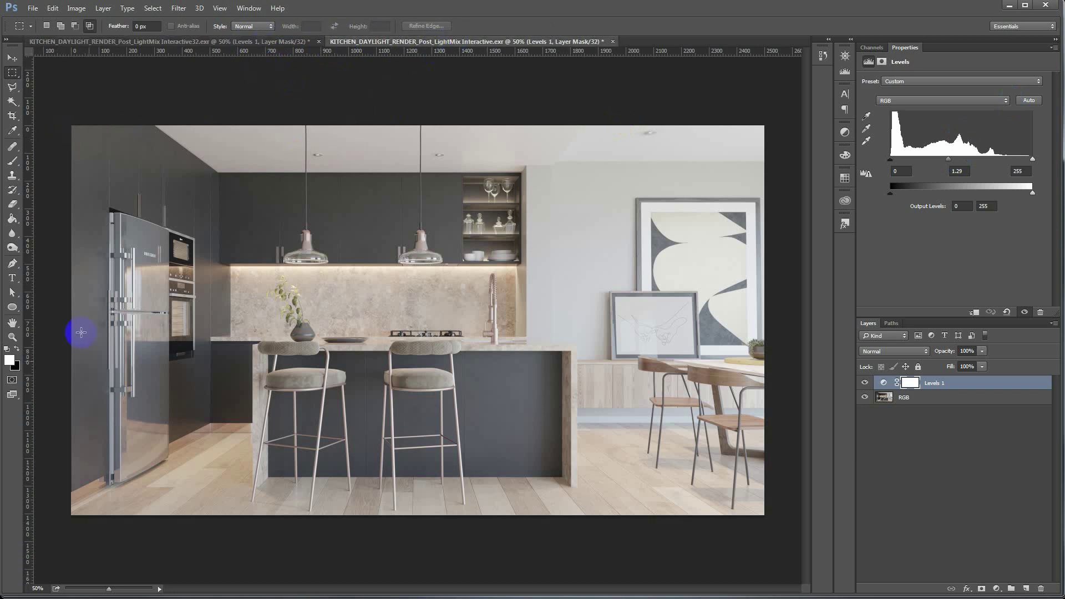
{"action": "left_click", "coordinate": [708, 468]}
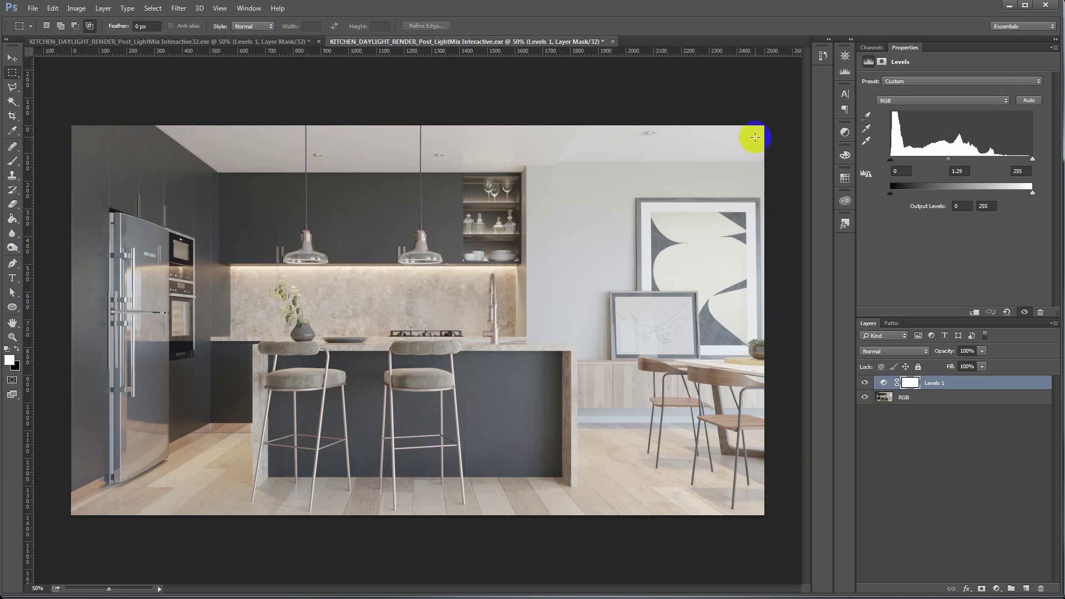
{"action": "left_click", "coordinate": [114, 44]}
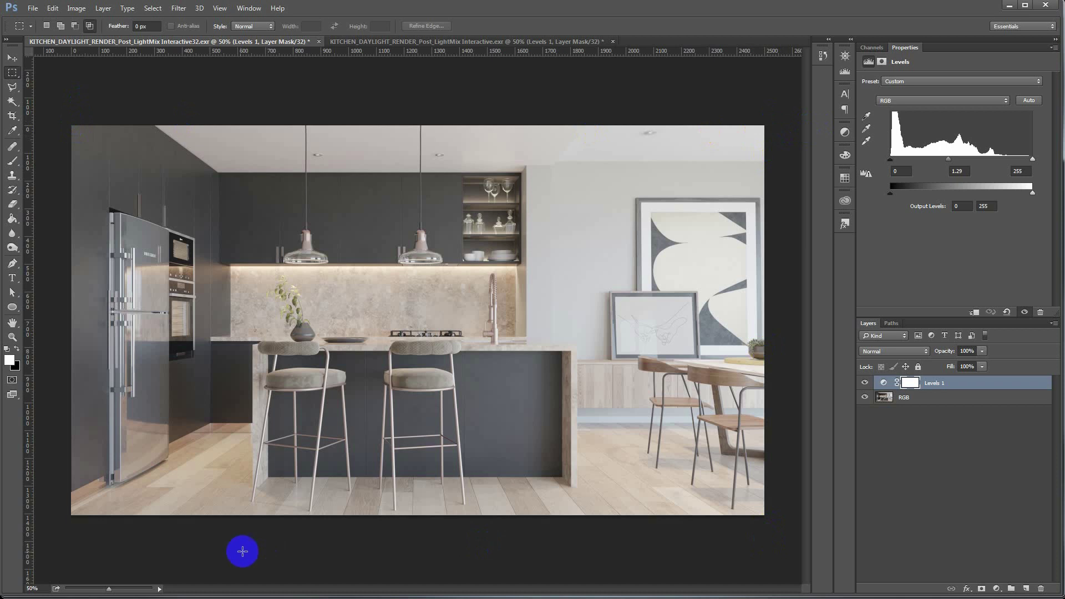
Step: Drag on the 32-bit render canvas, then switch to the LightMix Interactive.exr document
{"action": "left_click", "coordinate": [164, 164]}
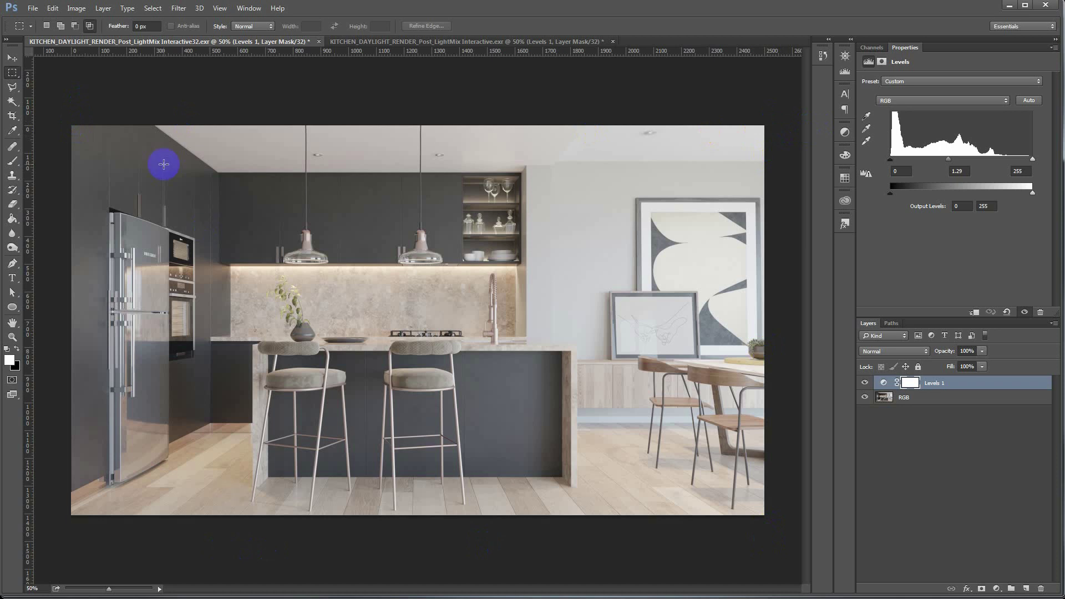
{"action": "left_click_drag", "start_coordinate": [163, 163], "coordinate": [82, 157]}
{"action": "left_click", "coordinate": [89, 26]}
{"action": "left_click", "coordinate": [377, 41]}
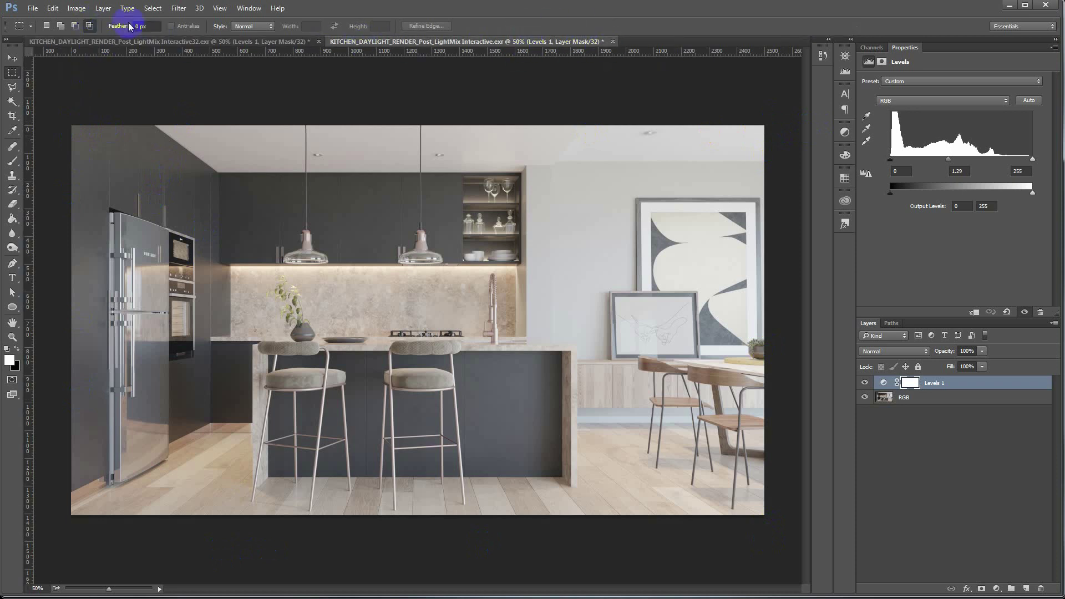
Step: Check the bit depth under Image > Mode, then close the Interactive32 copy without saving
{"action": "left_click", "coordinate": [76, 9]}
{"action": "mouse_move", "coordinate": [124, 20]}
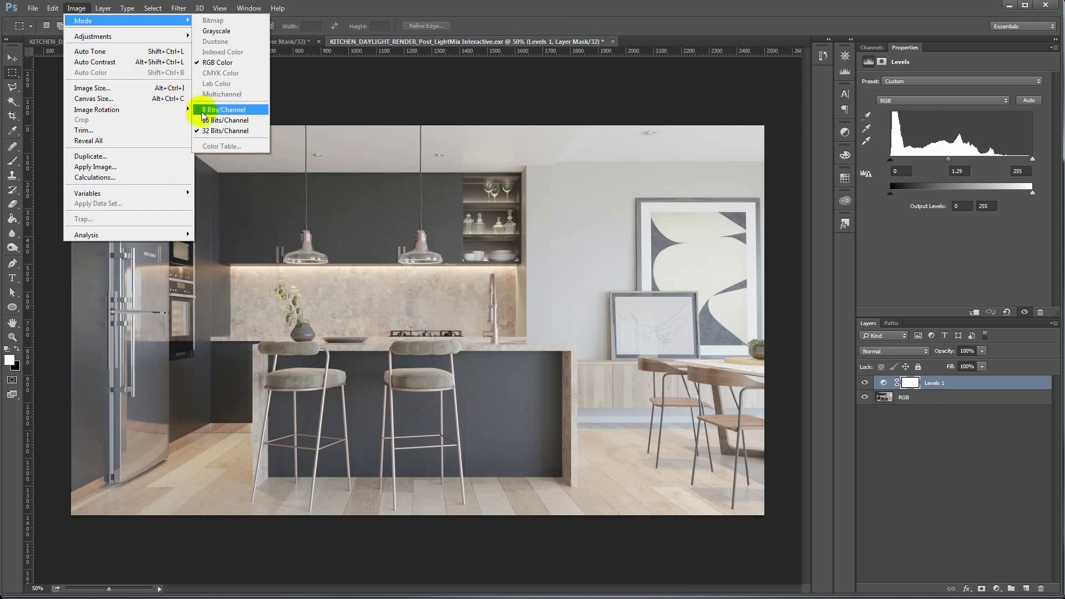
{"action": "left_click", "coordinate": [509, 7]}
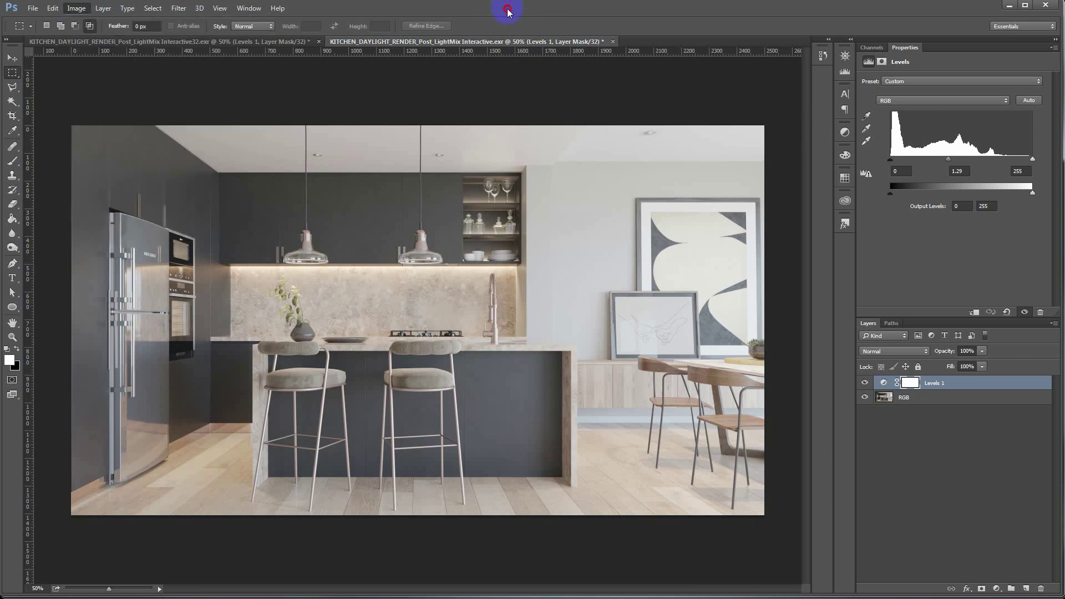
{"action": "left_click", "coordinate": [76, 8]}
{"action": "mouse_move", "coordinate": [125, 19]}
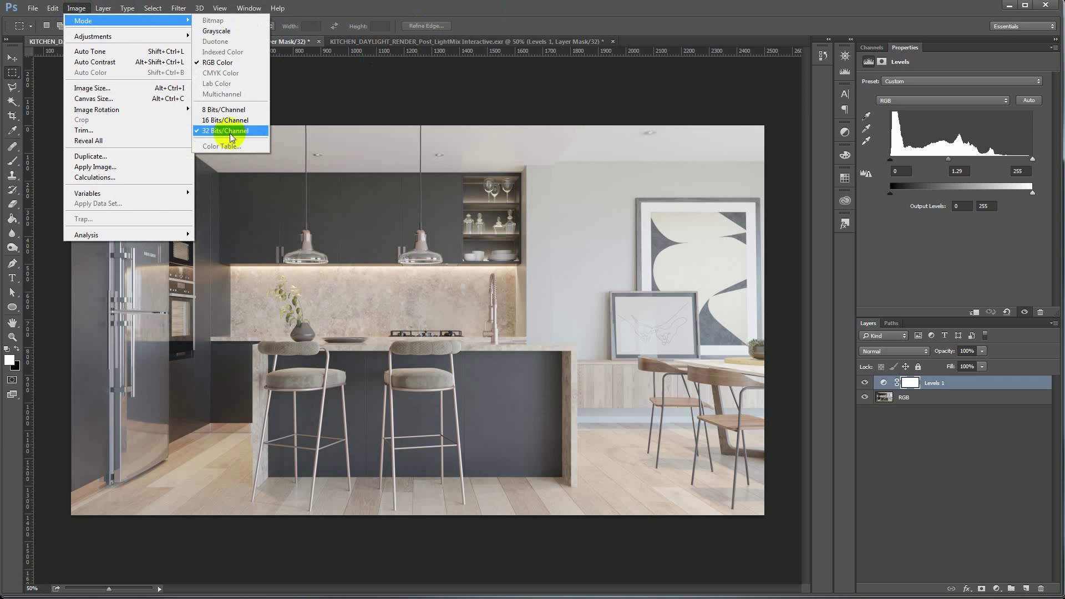
{"action": "left_click", "coordinate": [719, 238]}
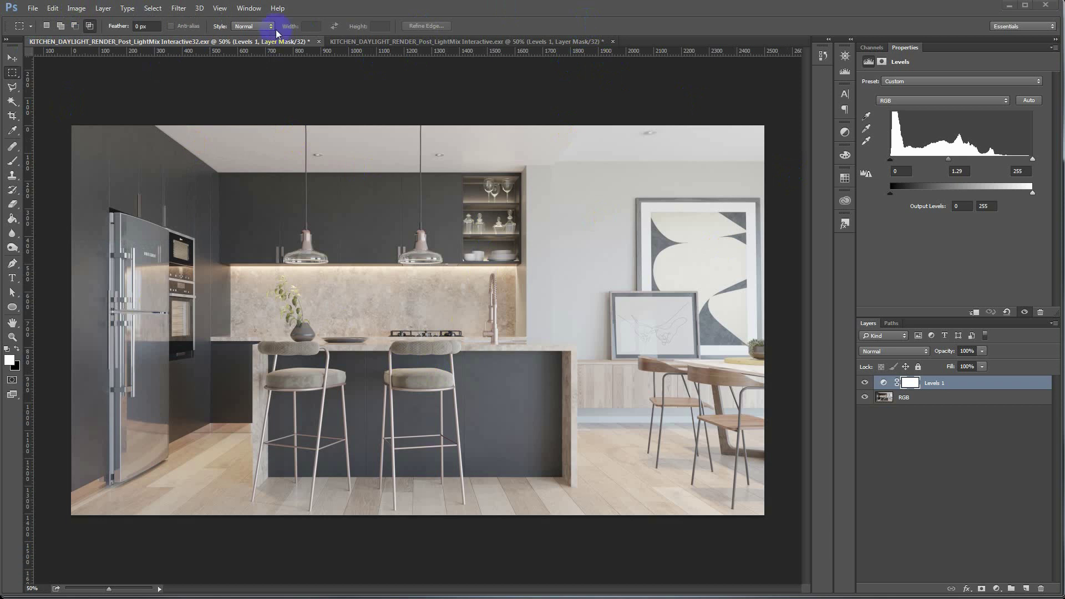
{"action": "left_click", "coordinate": [318, 41]}
{"action": "left_click", "coordinate": [566, 224]}
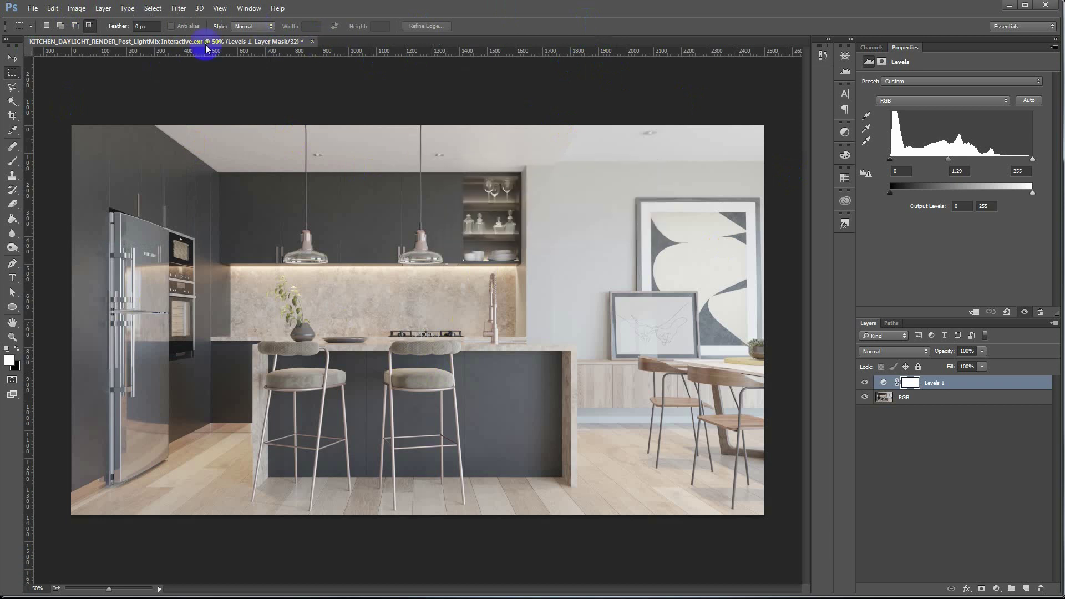
Step: Close the last LightMix Interactive document without saving and browse File > Scripts
{"action": "left_click", "coordinate": [311, 42]}
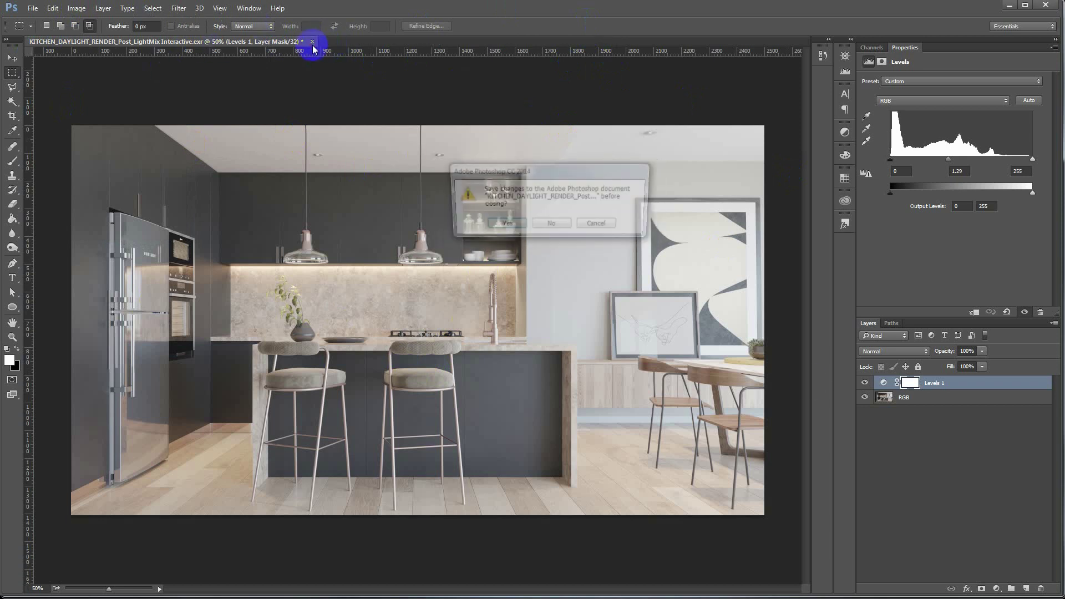
{"action": "left_click", "coordinate": [548, 225]}
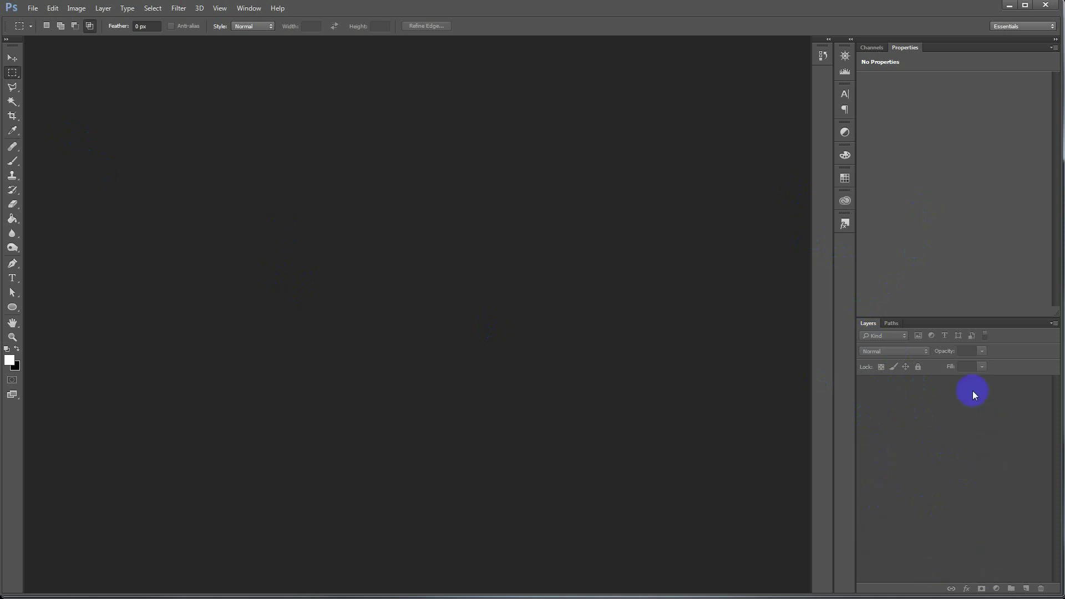
{"action": "left_click", "coordinate": [34, 9]}
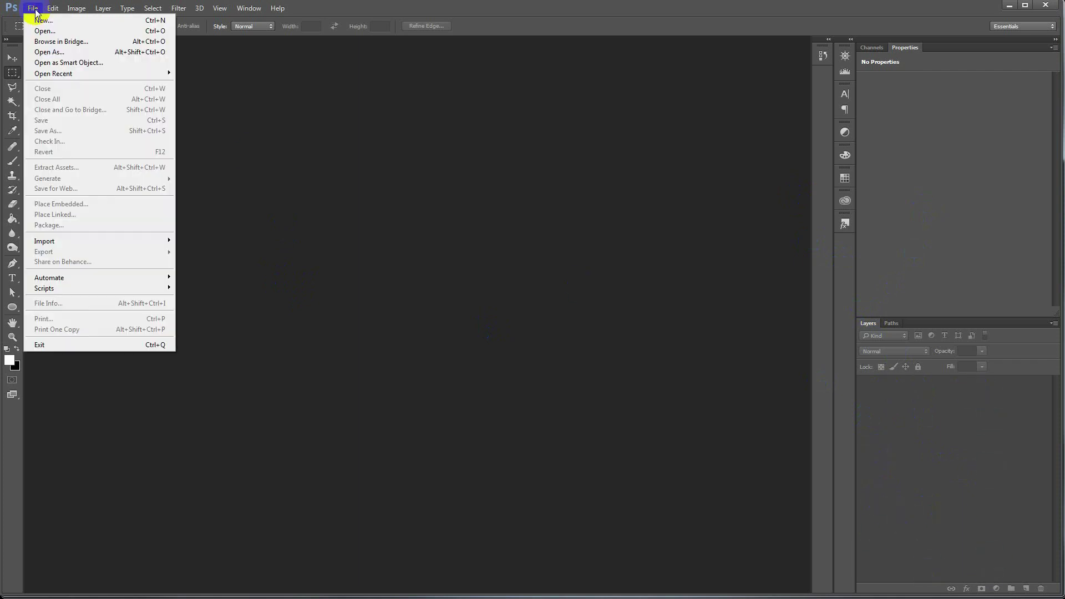
{"action": "mouse_move", "coordinate": [45, 287]}
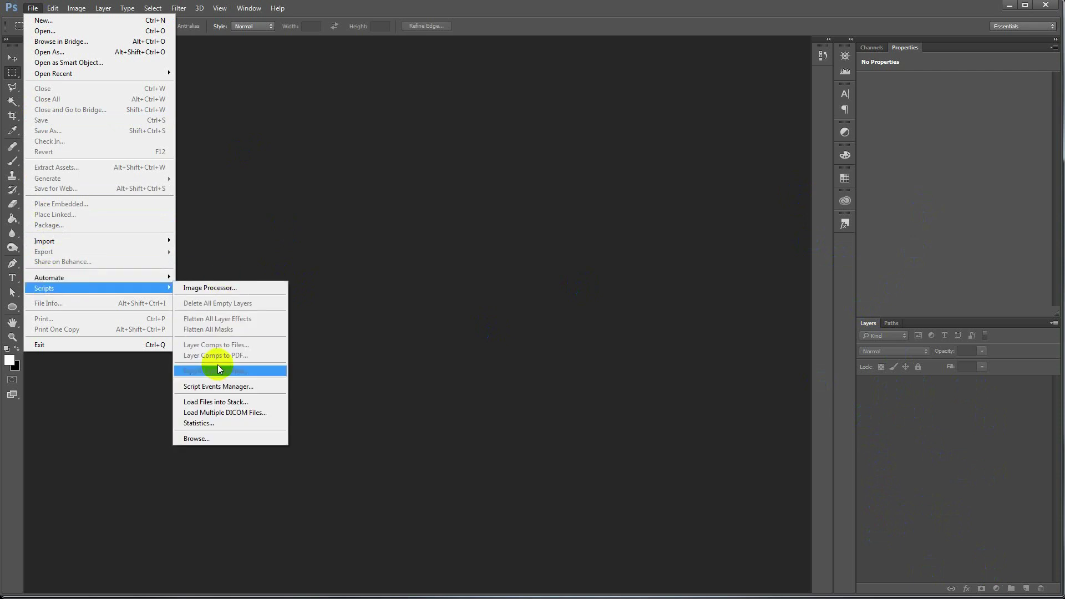
Step: Start Load Files into Stack, keeping the source set to Files
{"action": "left_click", "coordinate": [214, 402]}
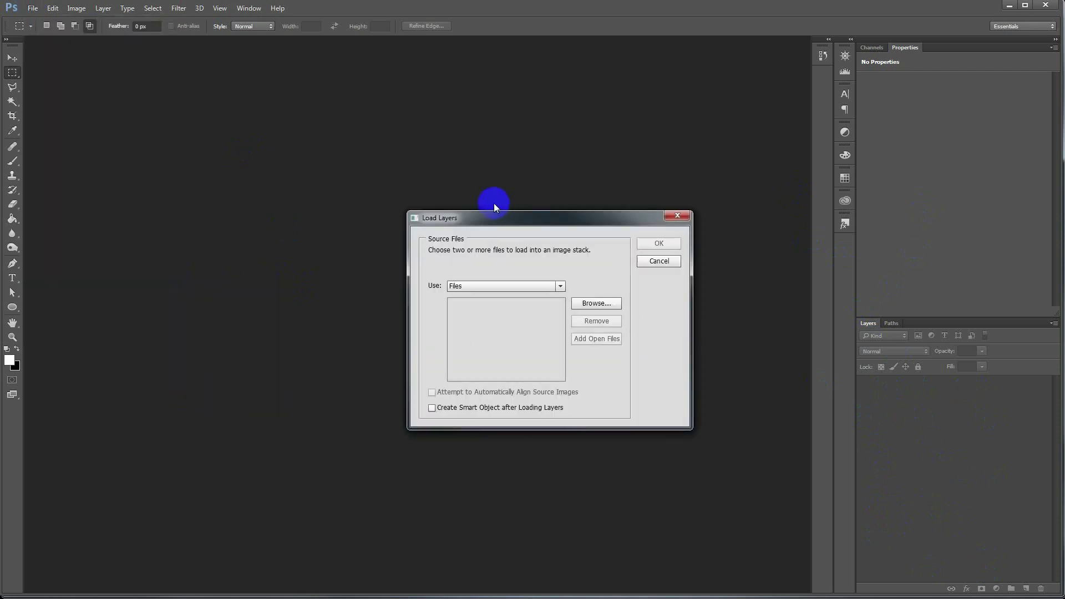
{"action": "left_click", "coordinate": [549, 286]}
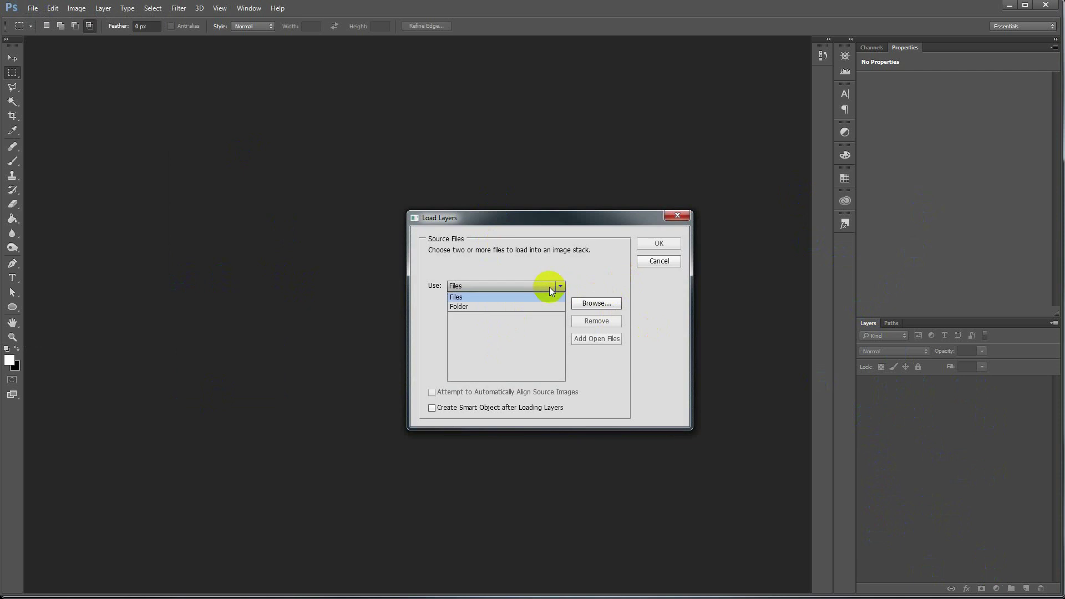
{"action": "left_click", "coordinate": [552, 285]}
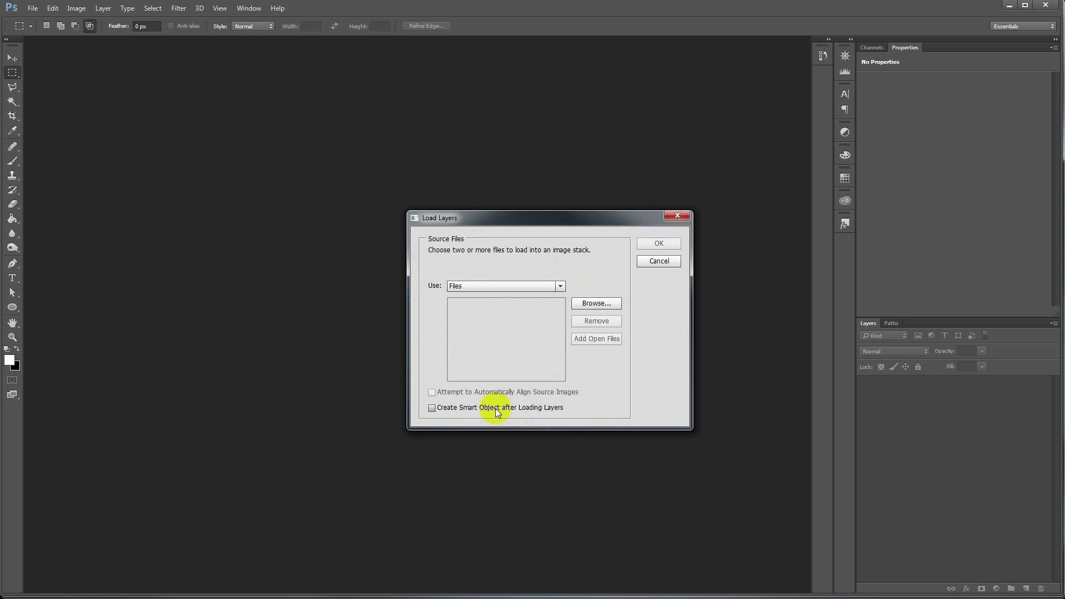
Step: Add KITCHEN_DAYLIGHT_RENDER_Post.exr through Post_Rest (unassigned).exr to the Load Layers list
{"action": "left_click", "coordinate": [596, 304]}
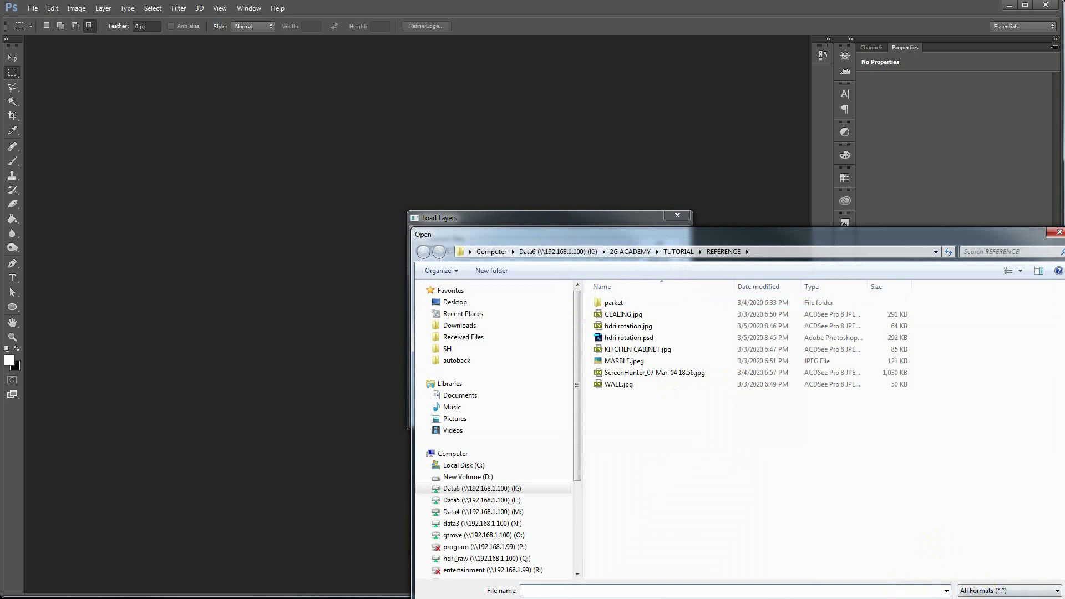
{"action": "key", "text": "Escape"}
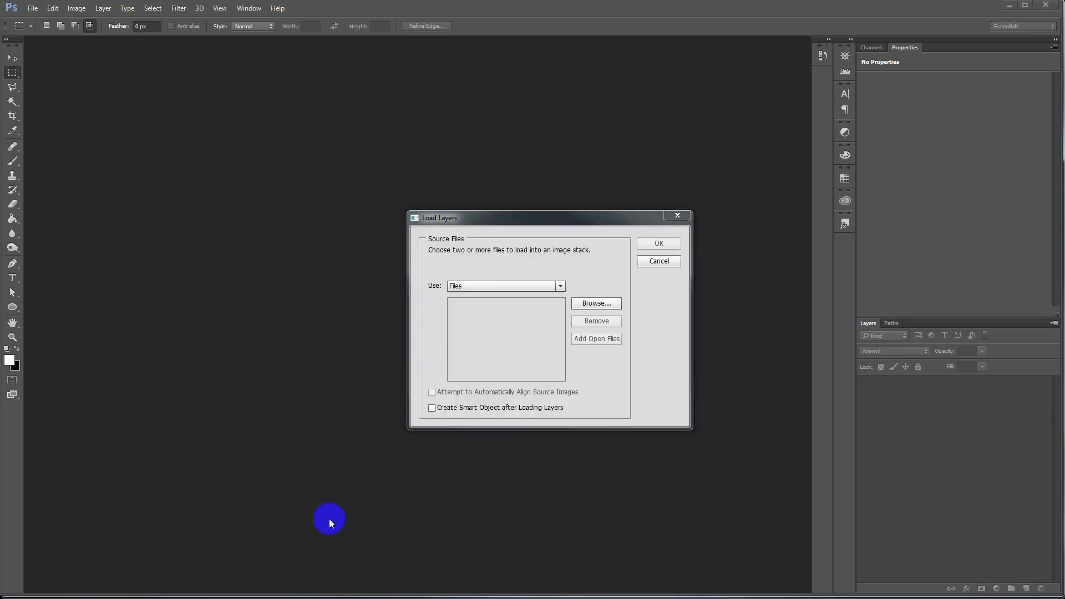
{"action": "left_click", "coordinate": [596, 303]}
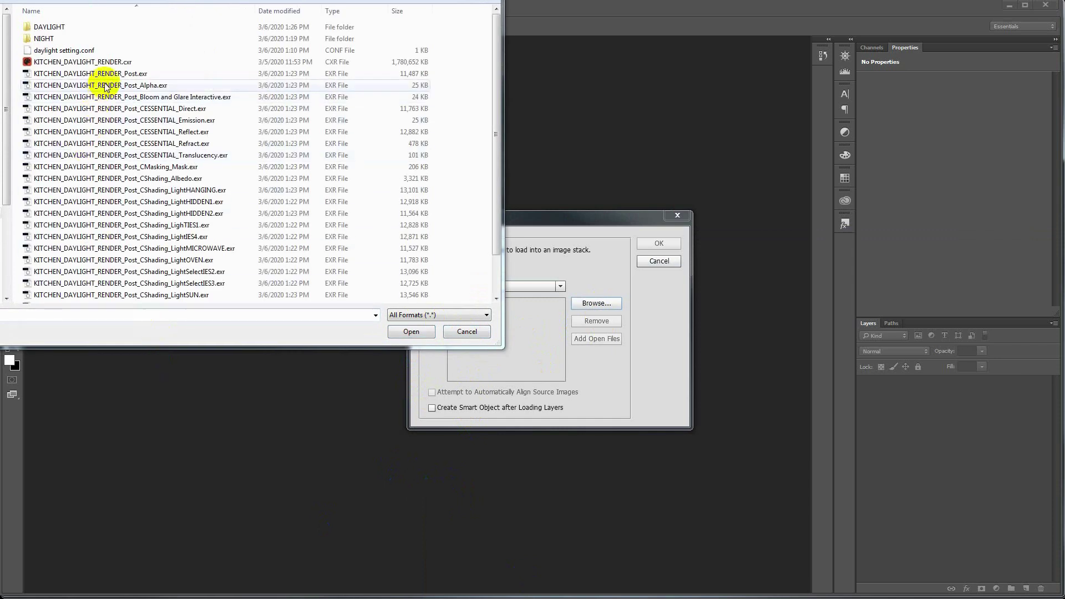
{"action": "left_click", "coordinate": [106, 74]}
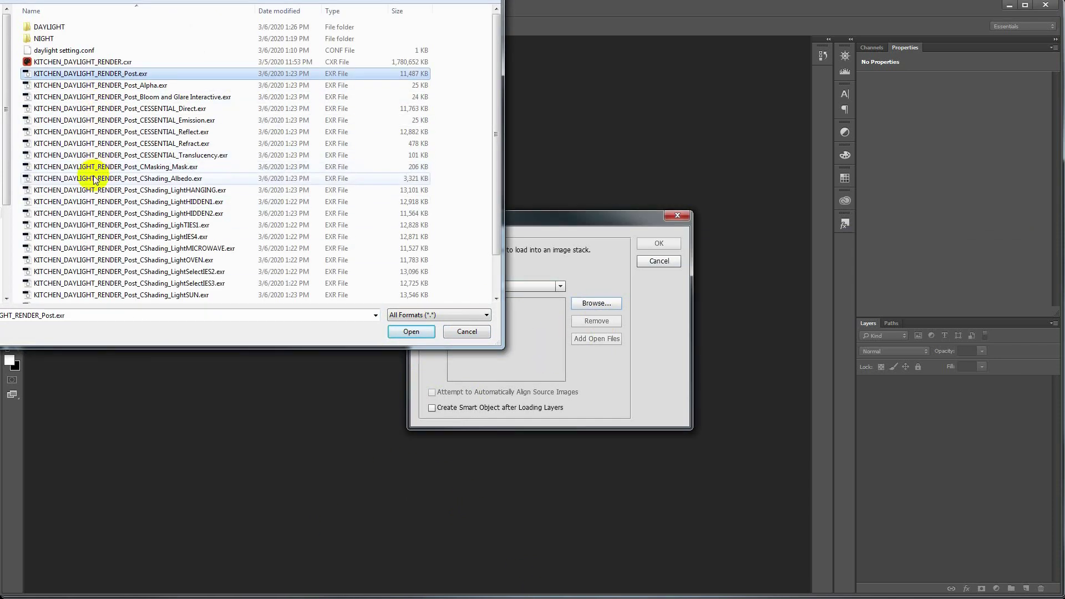
{"action": "left_click_drag", "start_coordinate": [494, 153], "coordinate": [496, 190]}
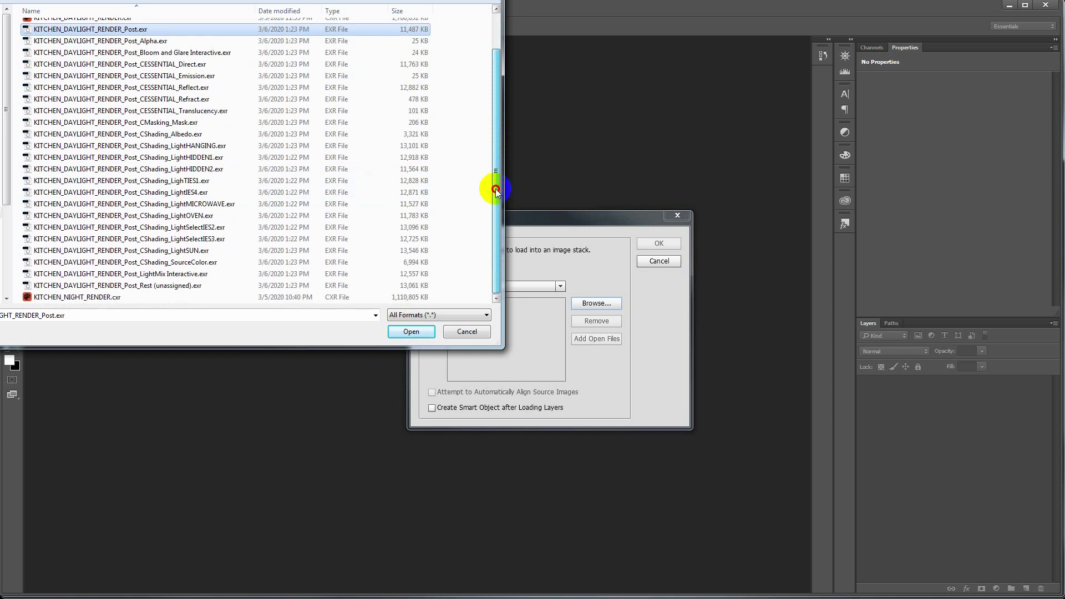
{"action": "left_click", "coordinate": [137, 286], "text": "shift"}
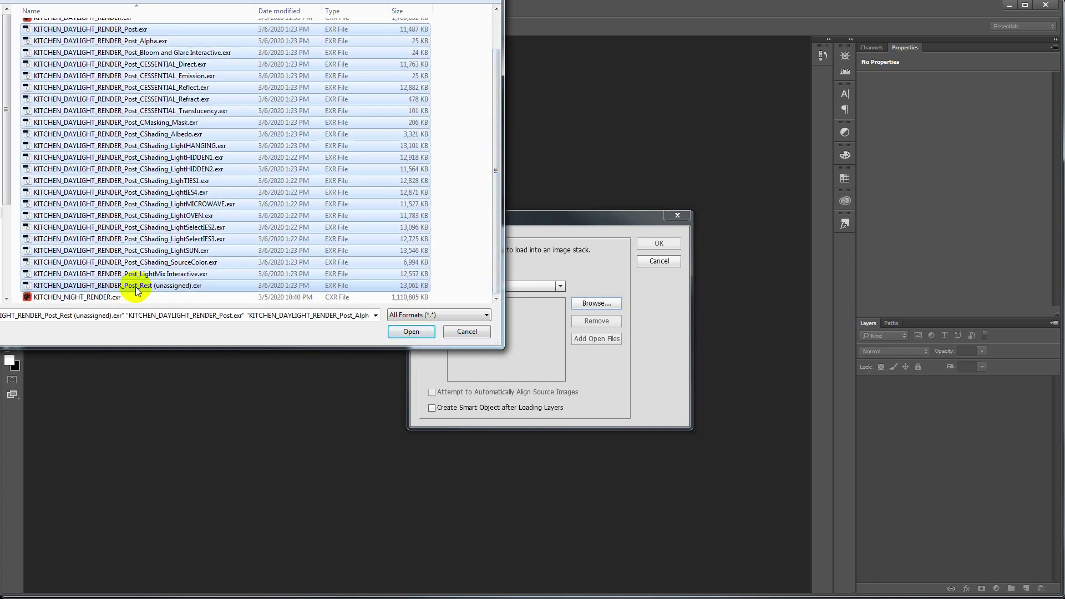
{"action": "left_click", "coordinate": [405, 331]}
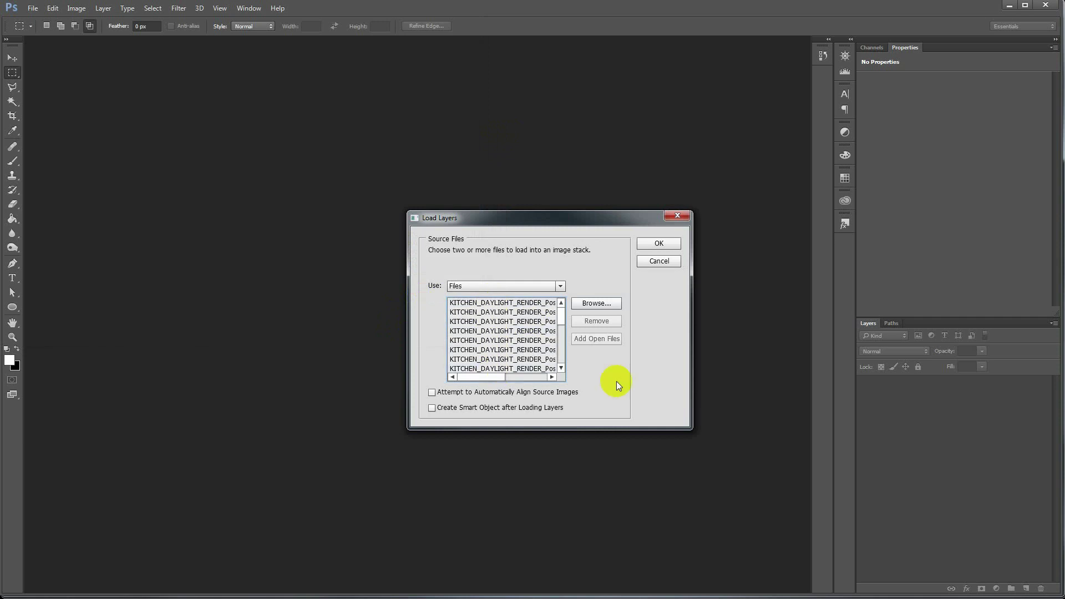
Step: Stack the listed EXR passes as layers in the new 32-bit document Untitled1
{"action": "left_click", "coordinate": [658, 244]}
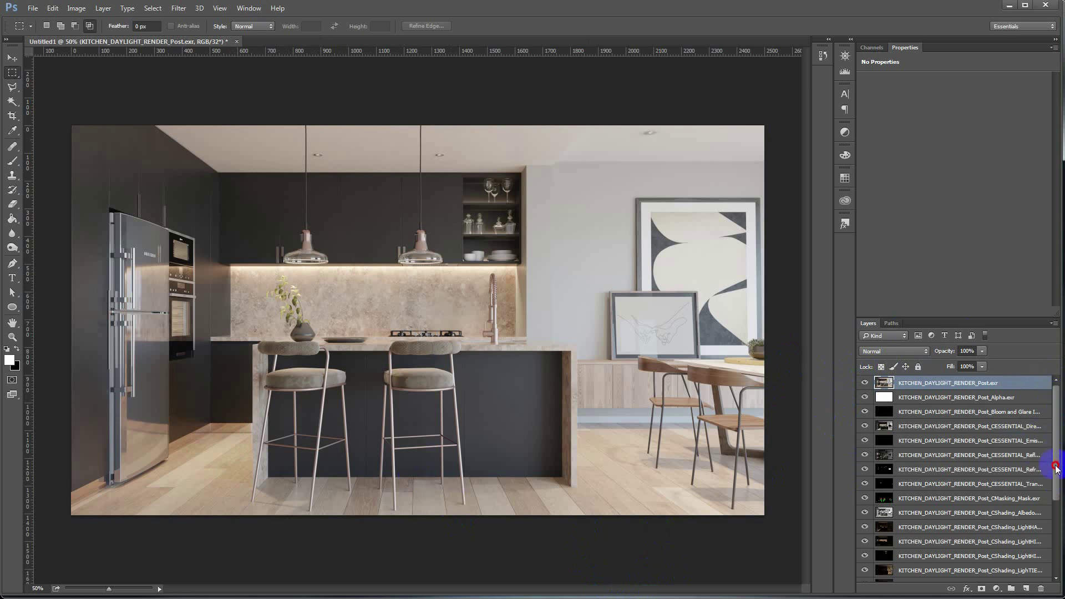
{"action": "left_click_drag", "start_coordinate": [1054, 469], "coordinate": [1050, 459]}
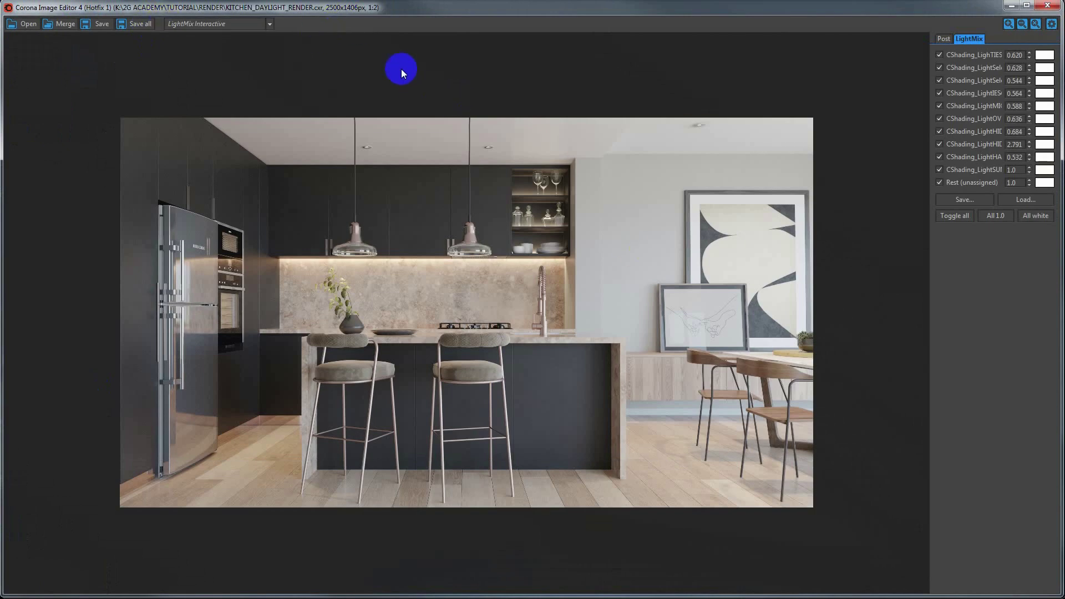
Step: Drag the Corona Image Editor window down so Photoshop's Untitled1 shows behind it
{"action": "mouse_move", "coordinate": [374, 12]}
{"action": "left_mouse_down"}
{"action": "mouse_move", "coordinate": [387, 152]}
{"action": "mouse_move", "coordinate": [369, 232]}
{"action": "left_mouse_up"}
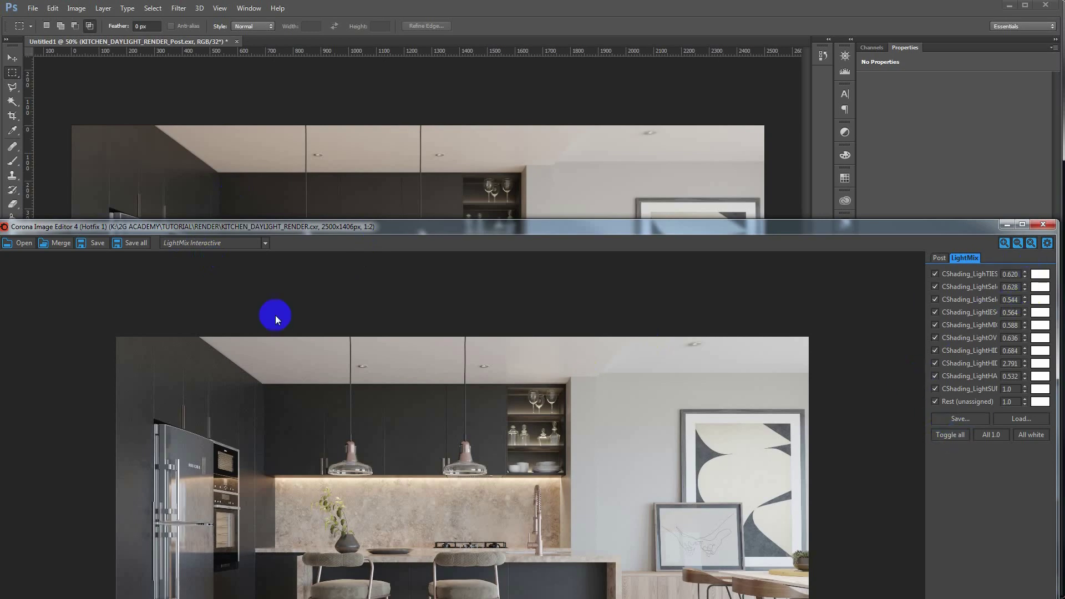
Step: Move the LightMix Interactive layer above Post.exr and toggle its visibility to compare
{"action": "left_click", "coordinate": [502, 44]}
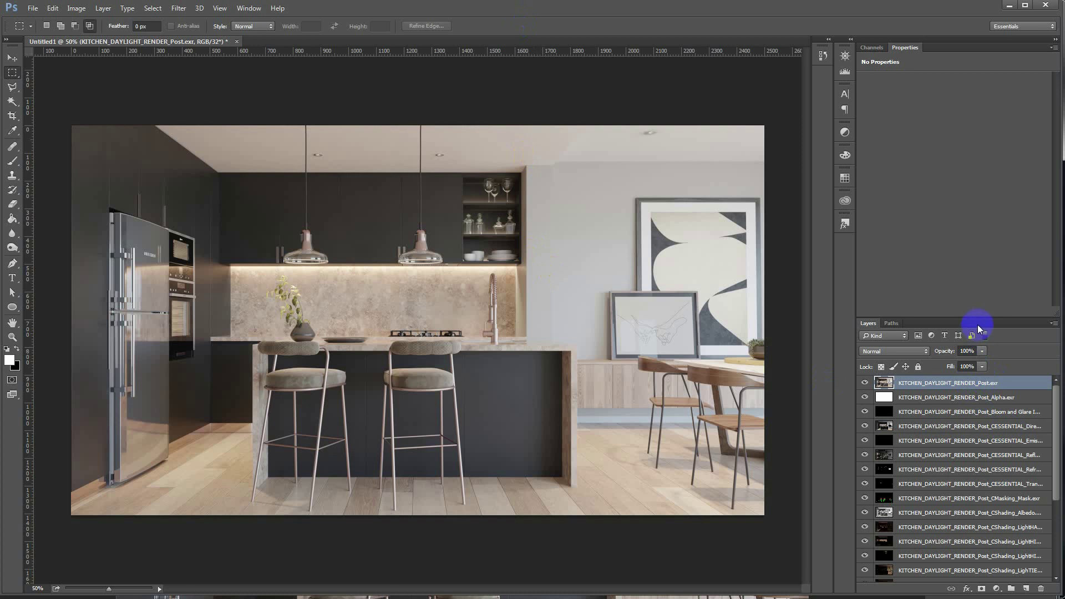
{"action": "left_click_drag", "start_coordinate": [979, 319], "coordinate": [972, 172]}
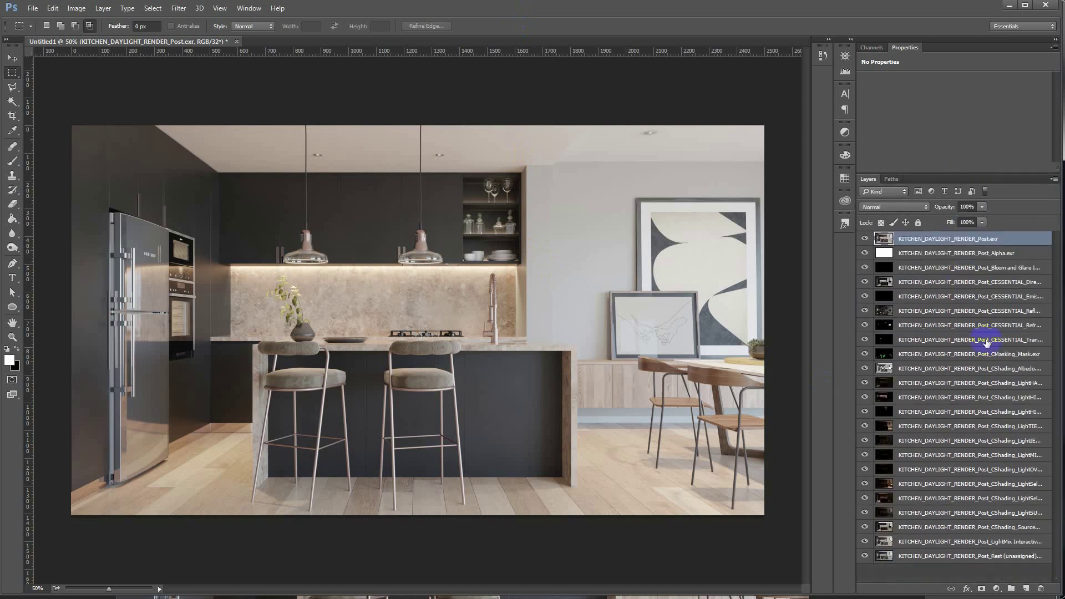
{"action": "left_click_drag", "start_coordinate": [998, 542], "coordinate": [961, 234]}
{"action": "left_click", "coordinate": [865, 239]}
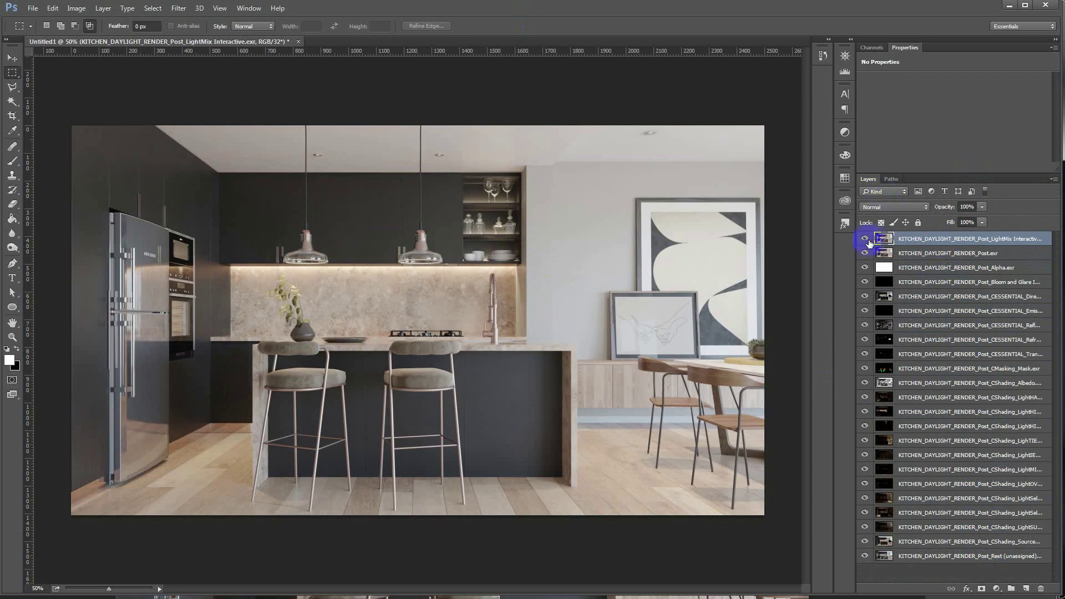
{"action": "left_click", "coordinate": [865, 240]}
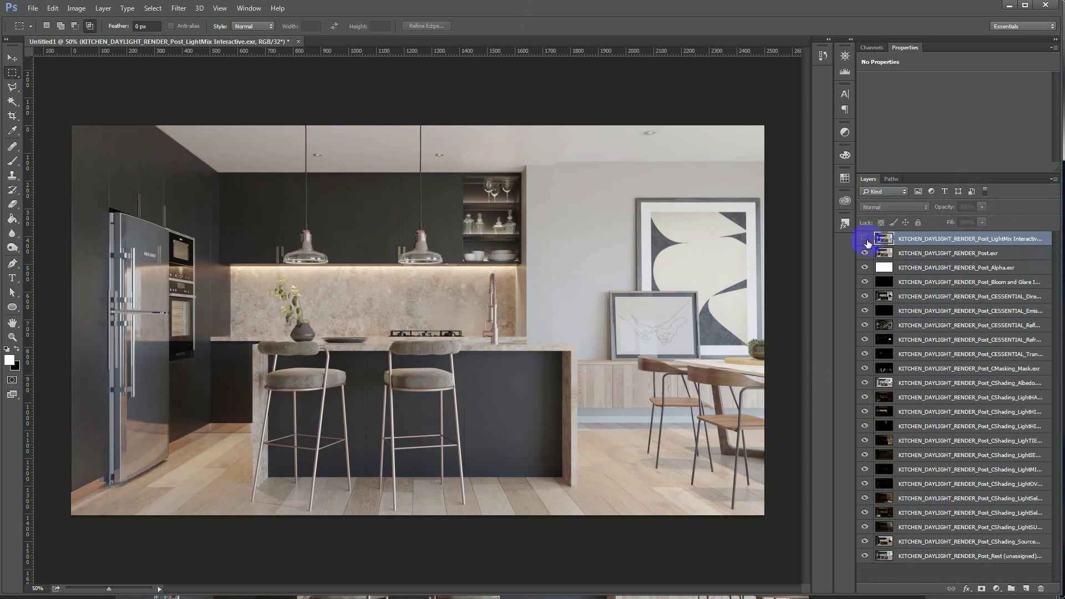
{"action": "left_click", "coordinate": [866, 242]}
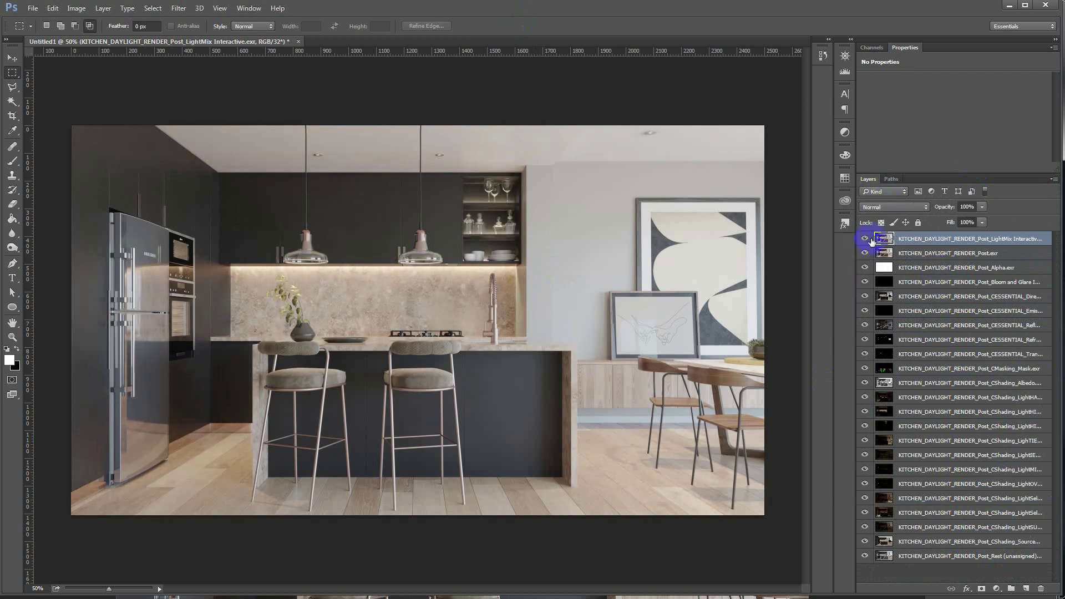
{"action": "left_click", "coordinate": [865, 239]}
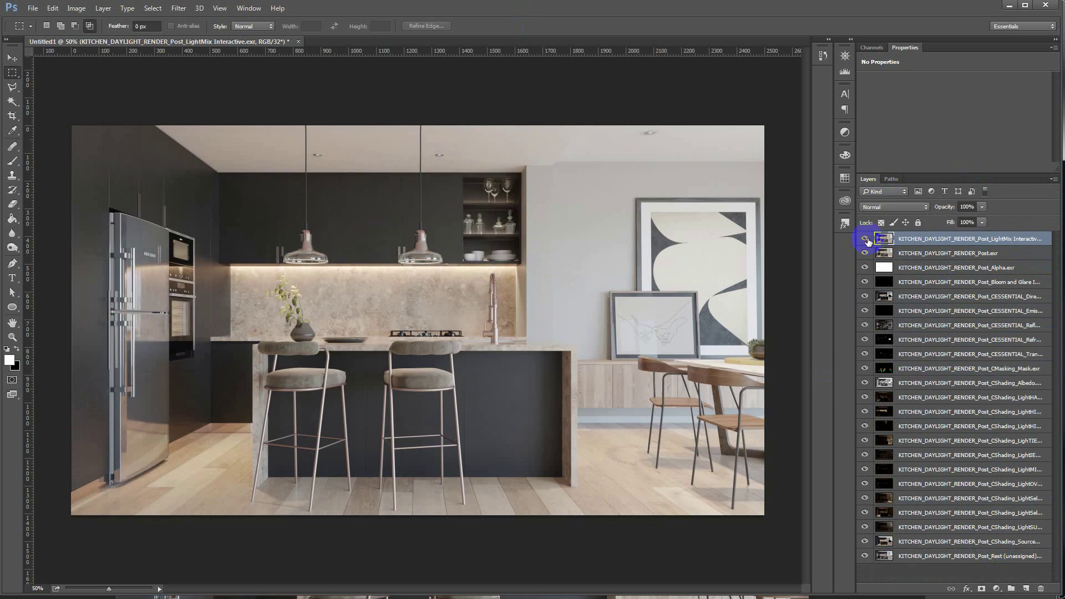